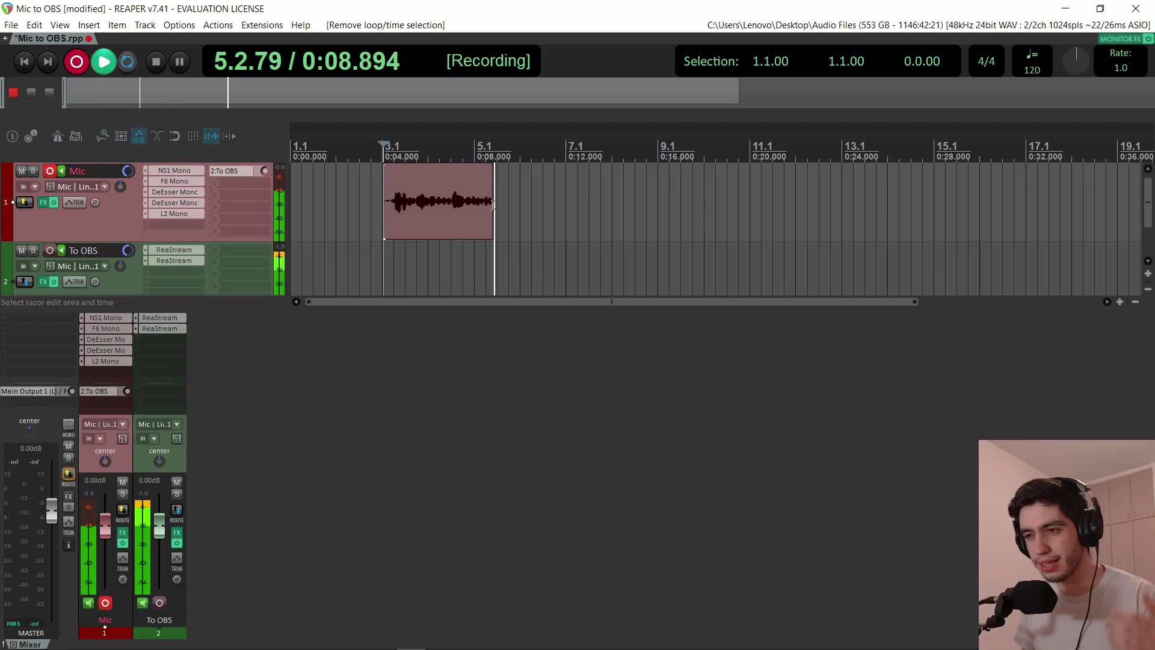
# Stop recording and cut a section from 4.1.98 to 4.4.65 out of the Mic clip using a razor edit.
pyautogui.press('space')
pyautogui.moveTo(440, 190); pyautogui.dragTo(470, 188)
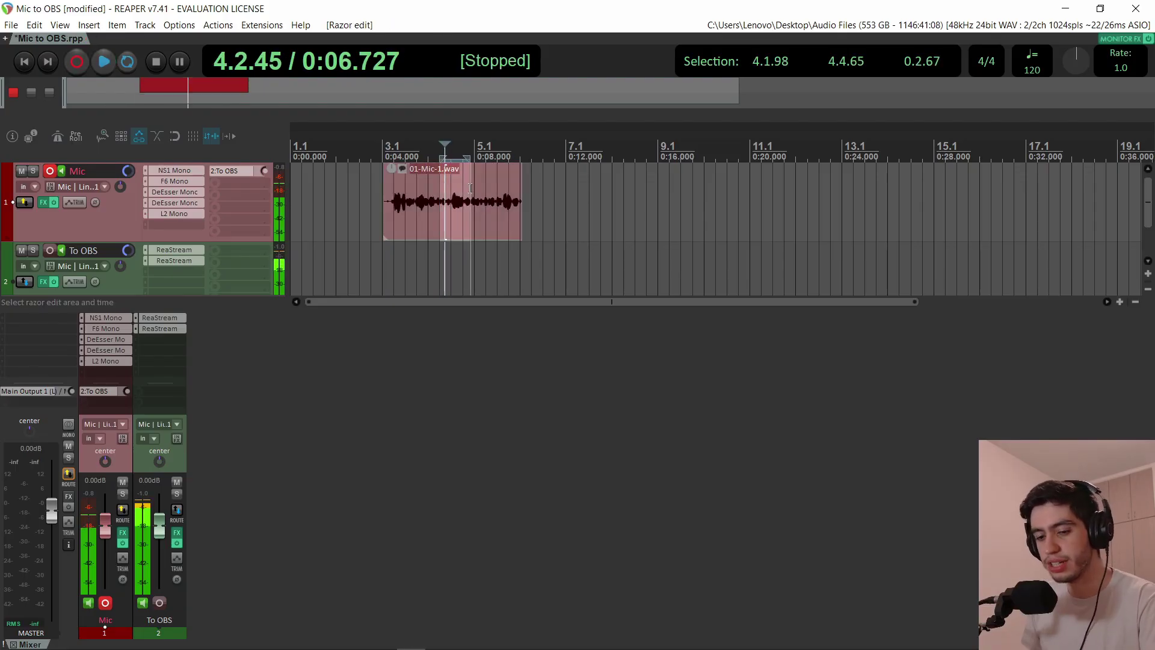
pyautogui.hotkey('ctrl', 'x')
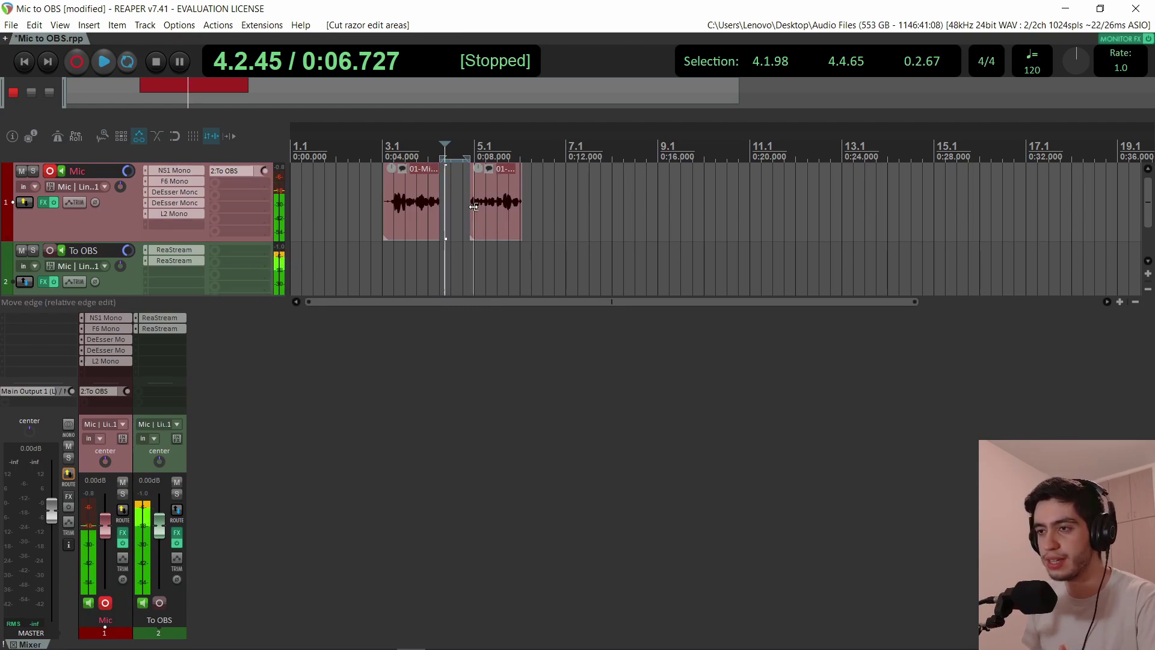
# Move the second Mic clip piece onto the To OBS track and cut the first piece's end back to 4.1.51.
pyautogui.click(489, 225)
pyautogui.moveTo(489, 224); pyautogui.dragTo(514, 286)
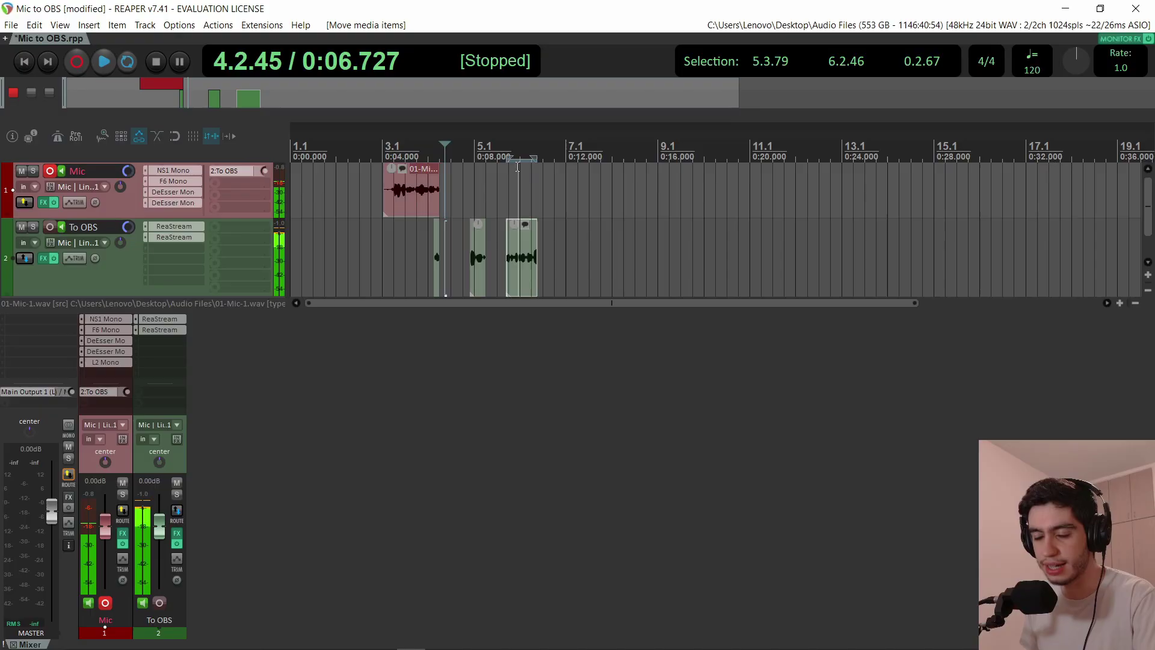
pyautogui.hotkey('ctrl', 'z')
pyautogui.hotkey('ctrl', 'z')
pyautogui.moveTo(469, 179); pyautogui.dragTo(433, 182)
pyautogui.click(433, 182)
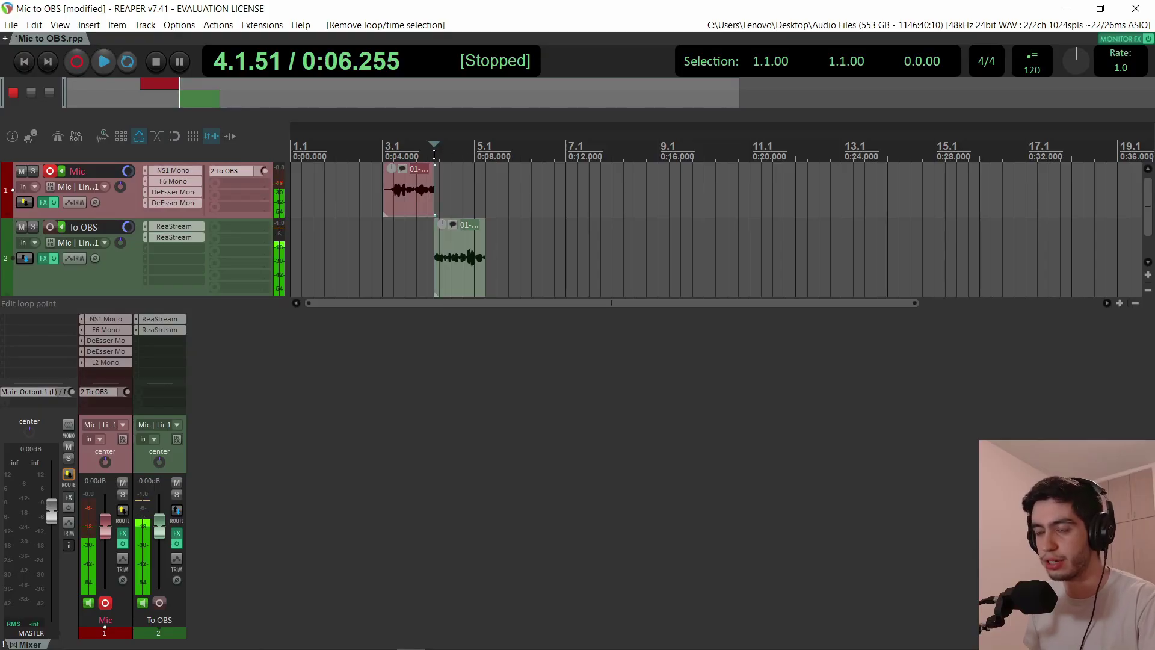
# Razor-select an empty area of the Mic track from 12.1.97 to 12.4.69 and test playback from its start.
pyautogui.moveTo(554, 184); pyautogui.dragTo(738, 185)
pyautogui.click(554, 183)
pyautogui.click(686, 185)
pyautogui.moveTo(808, 183); pyautogui.dragTo(839, 183)
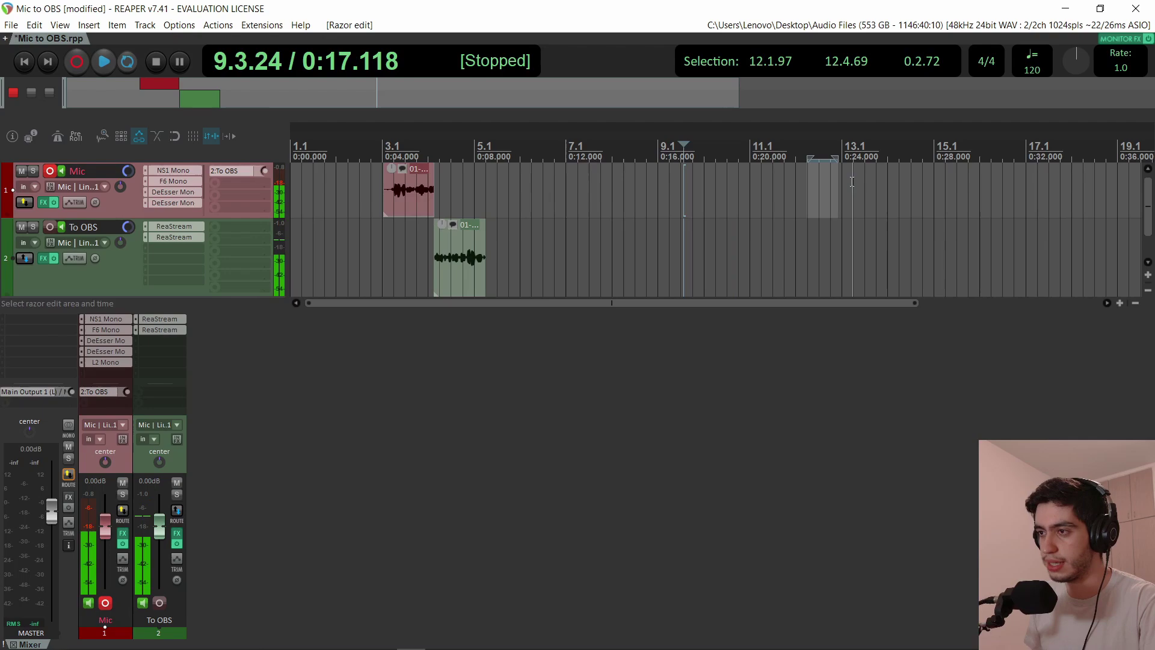
pyautogui.click(809, 184)
pyautogui.press('space')
pyautogui.press('space')
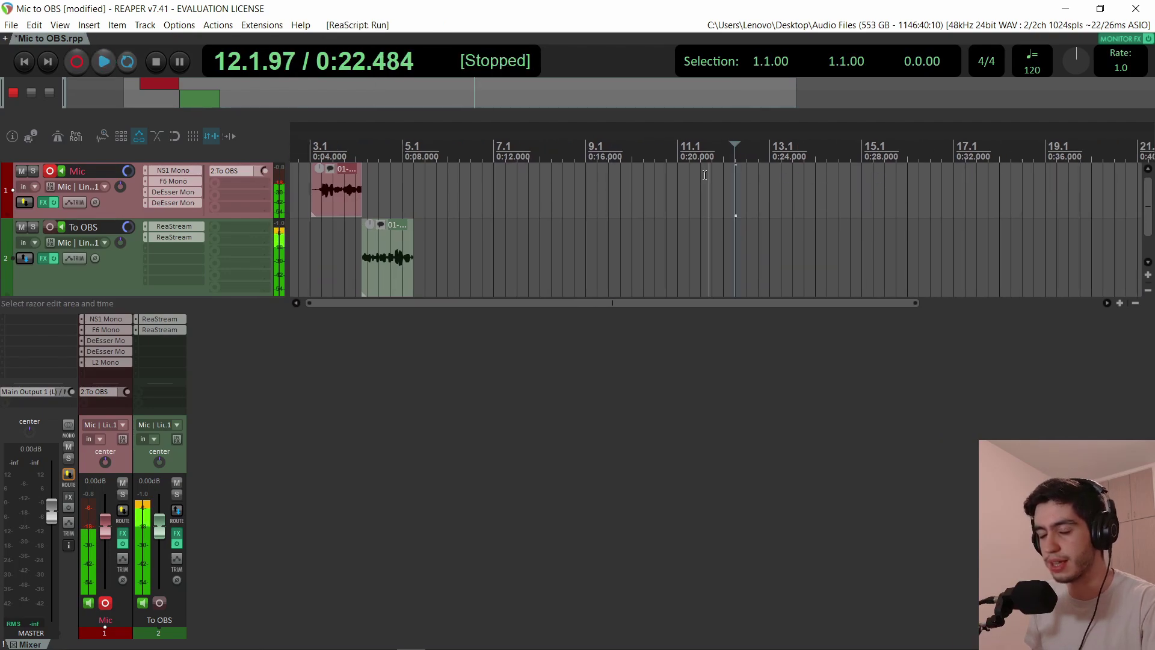
# Open the custom smart cut script from the action list and examine its cut, selection-removal and edit-cursor code.
pyautogui.hotkey('shift', '/')
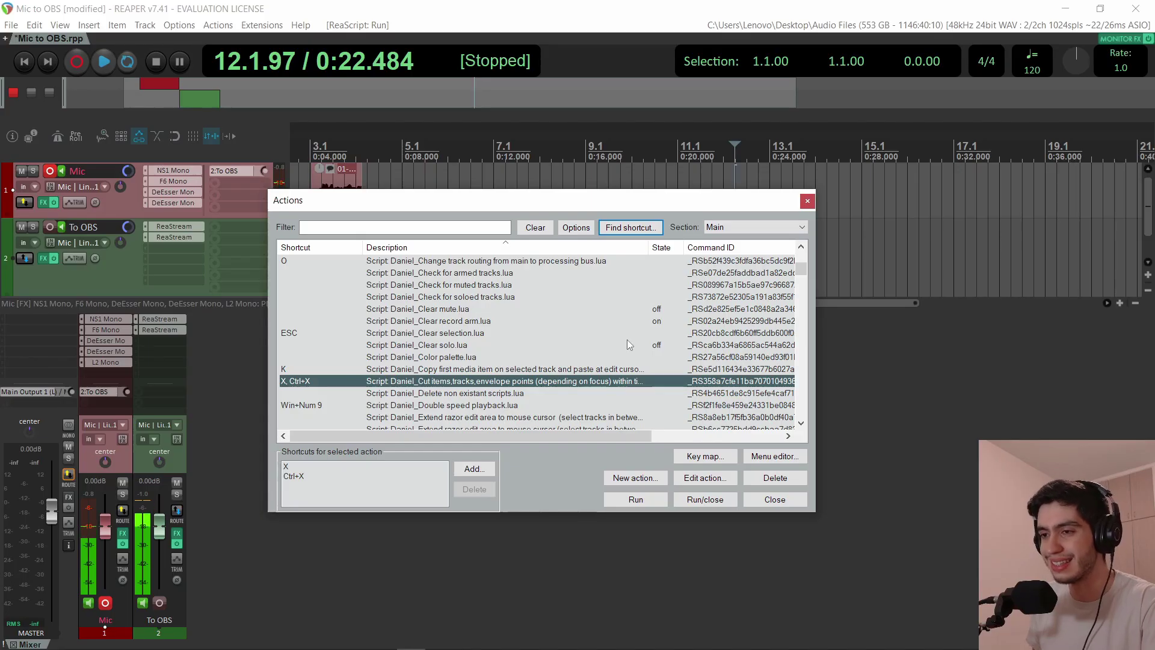
pyautogui.click(686, 479)
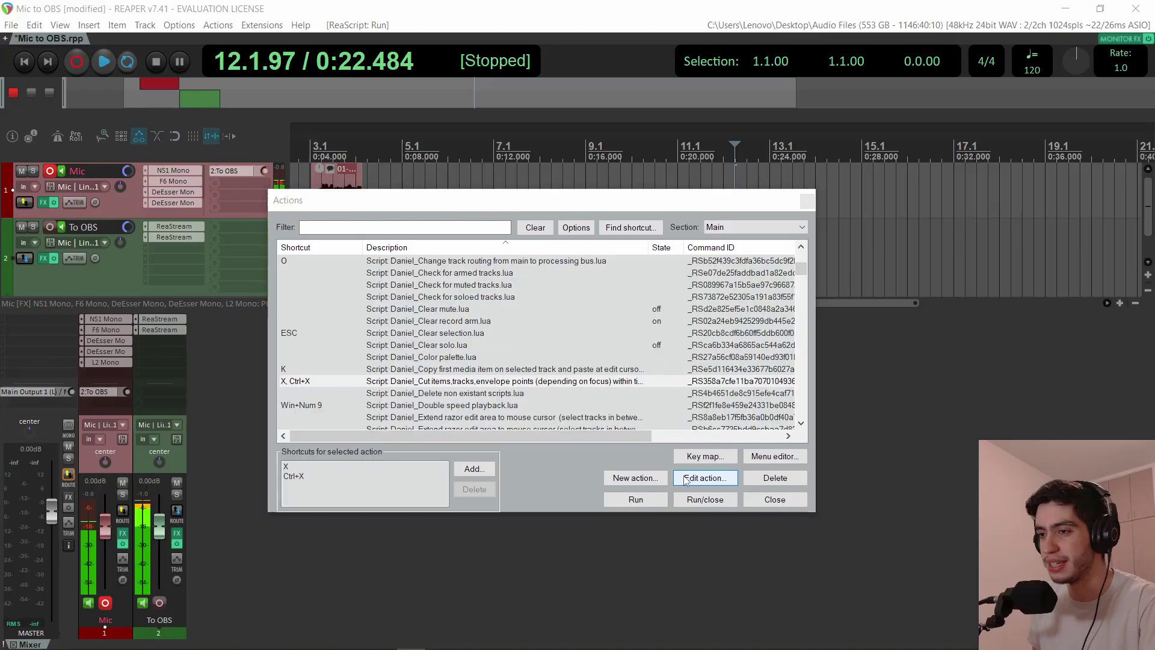
pyautogui.moveTo(272, 344); pyautogui.dragTo(2, 313)
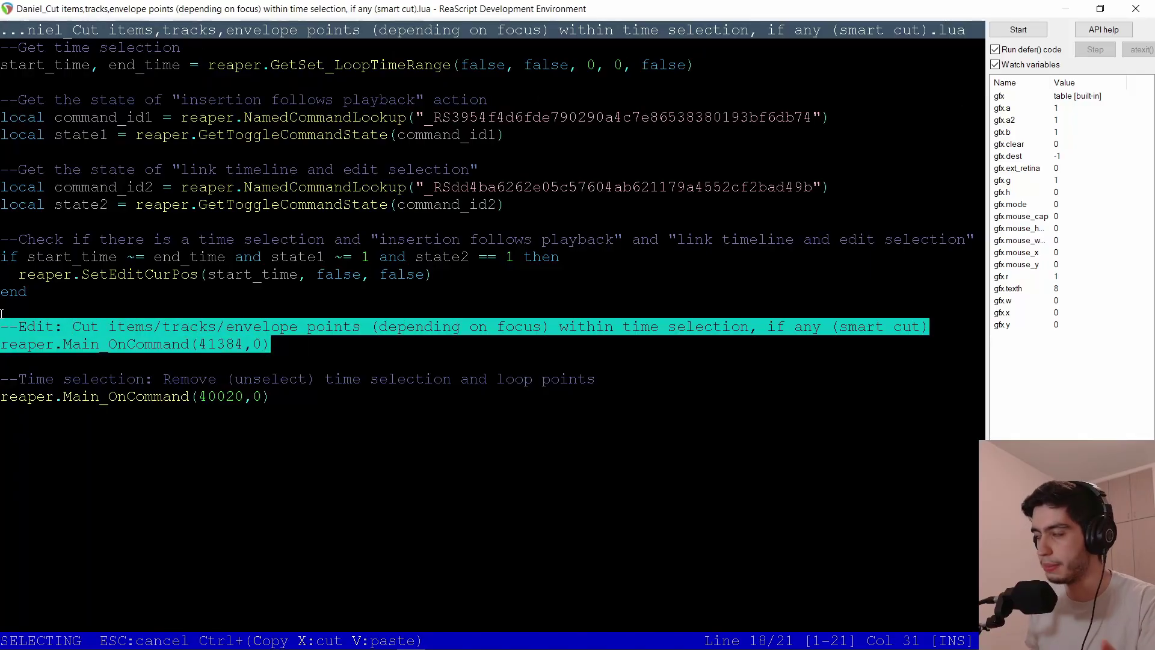
pyautogui.moveTo(272, 397); pyautogui.dragTo(2, 385)
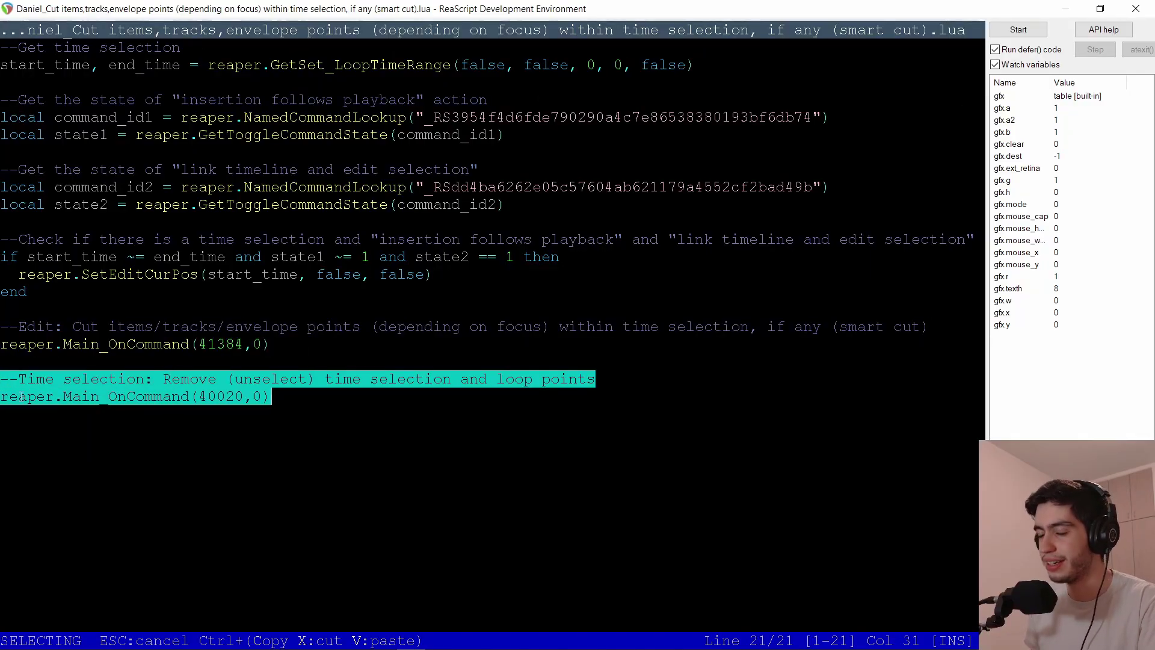
pyautogui.moveTo(29, 292); pyautogui.dragTo(28, 261)
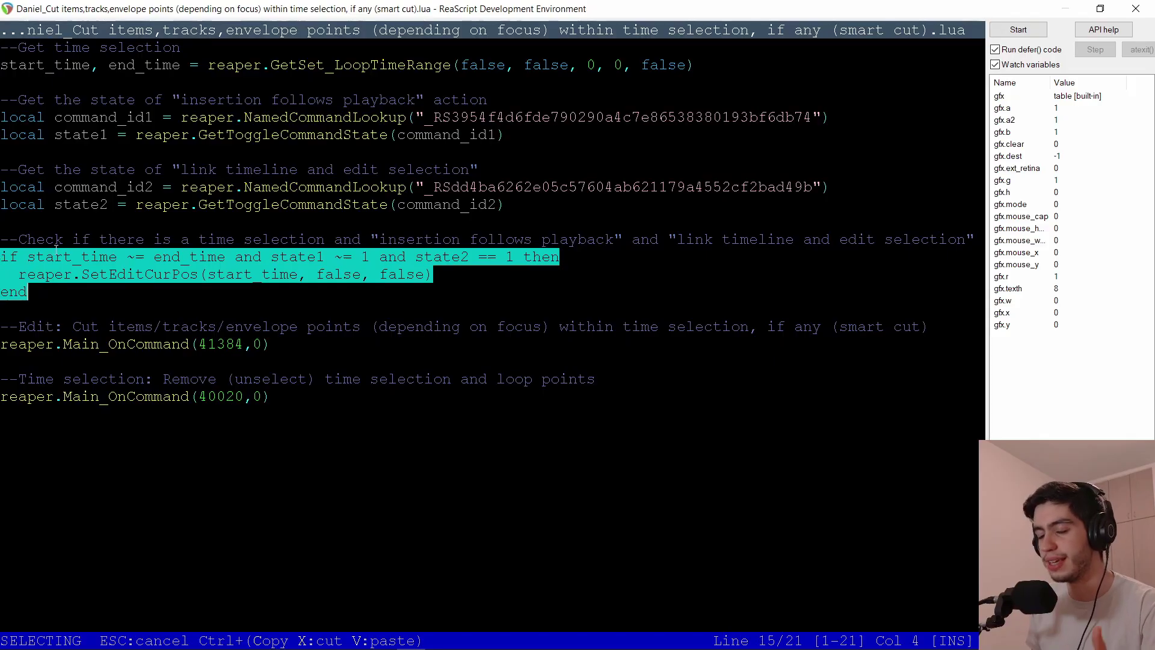
pyautogui.click(1136, 8)
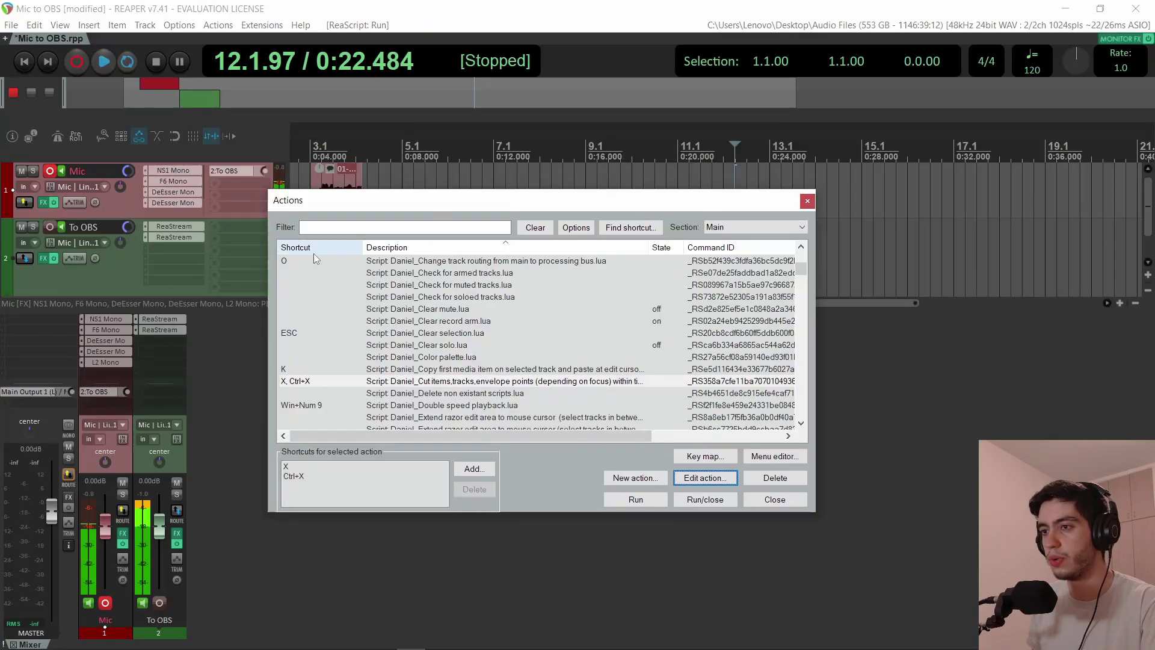
# Test the smart cut script on empty razor areas around bars 16 to 18 of the Mic track, including playback from the cursor.
pyautogui.moveTo(931, 183); pyautogui.dragTo(1008, 165)
pyautogui.press('x')
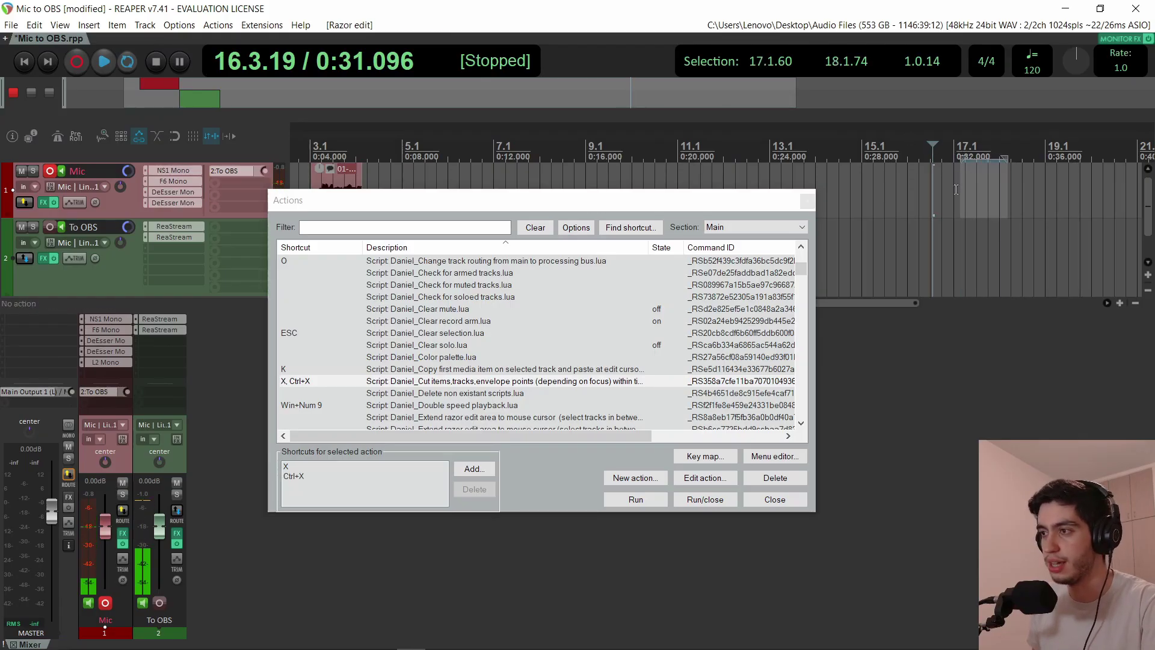
pyautogui.moveTo(910, 172); pyautogui.dragTo(971, 177)
pyautogui.press('x')
pyautogui.press('space')
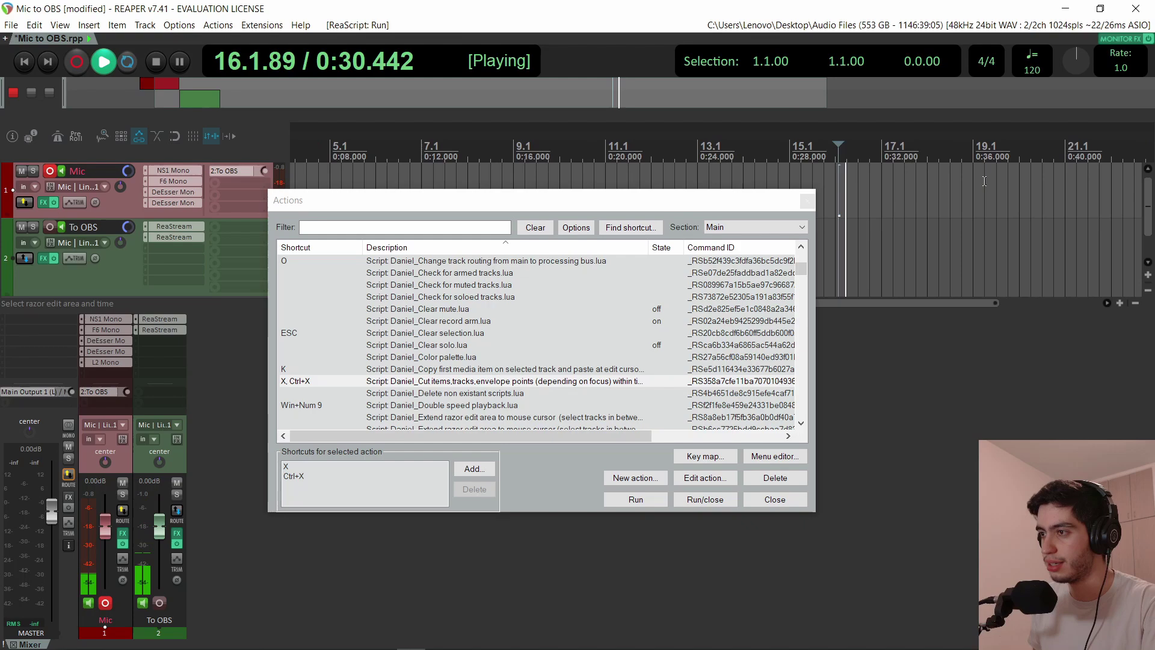
pyautogui.press('space')
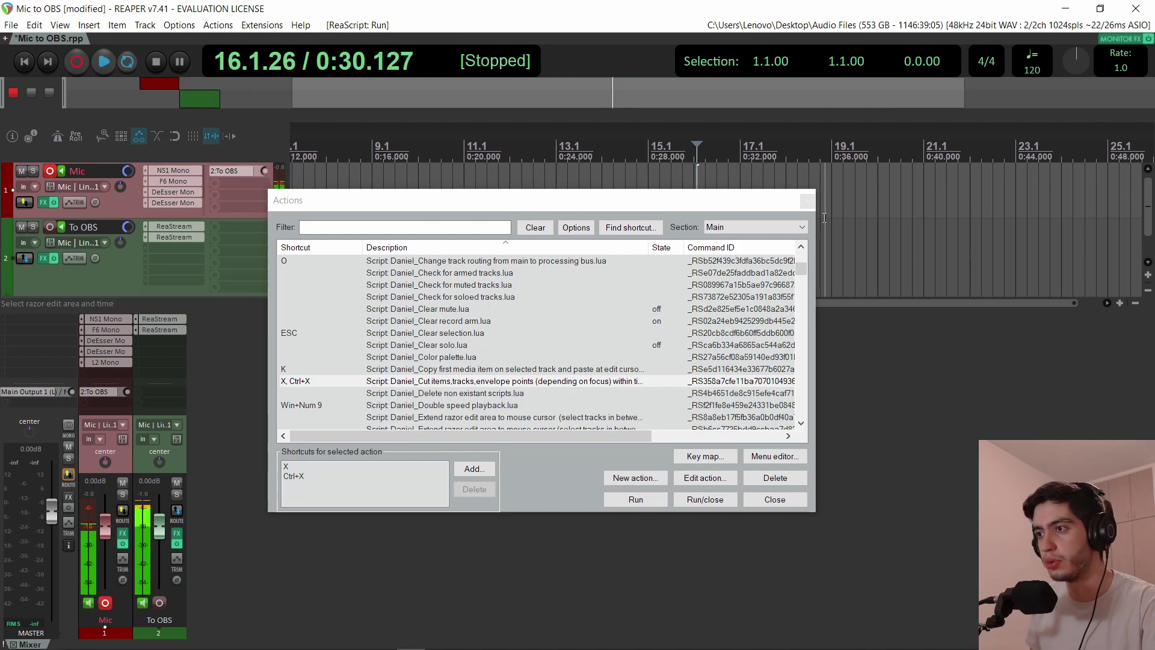
pyautogui.click(806, 201)
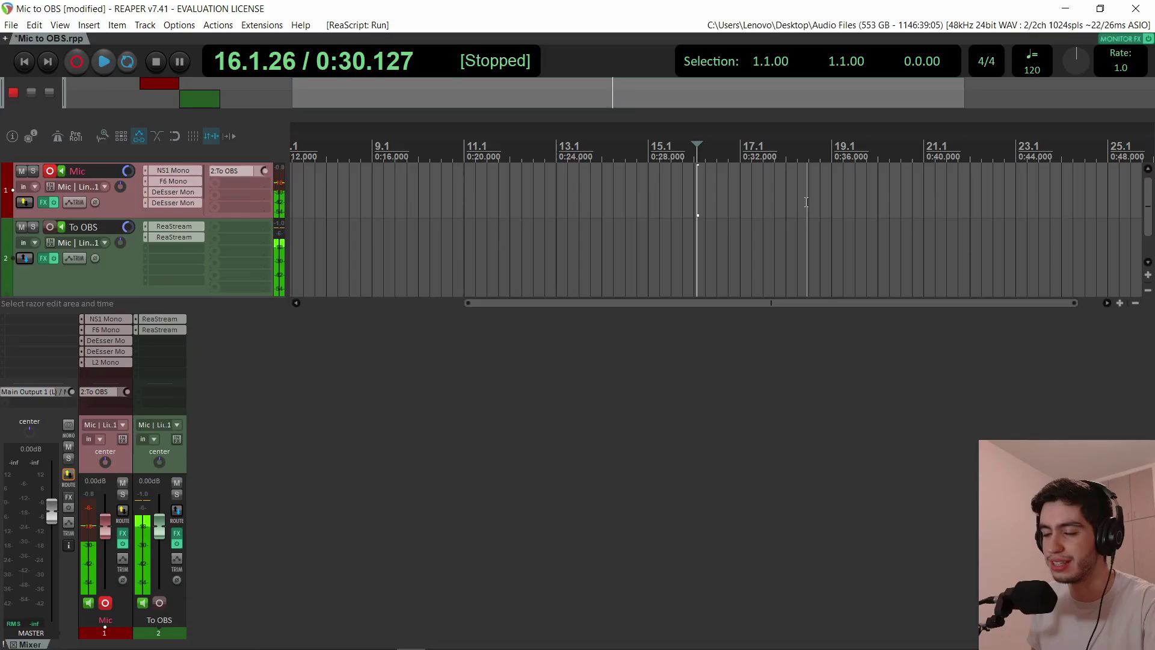
# Razor-select an empty area after the Mic clip, starting at 4.3.55, and clear the selection.
pyautogui.click(512, 178)
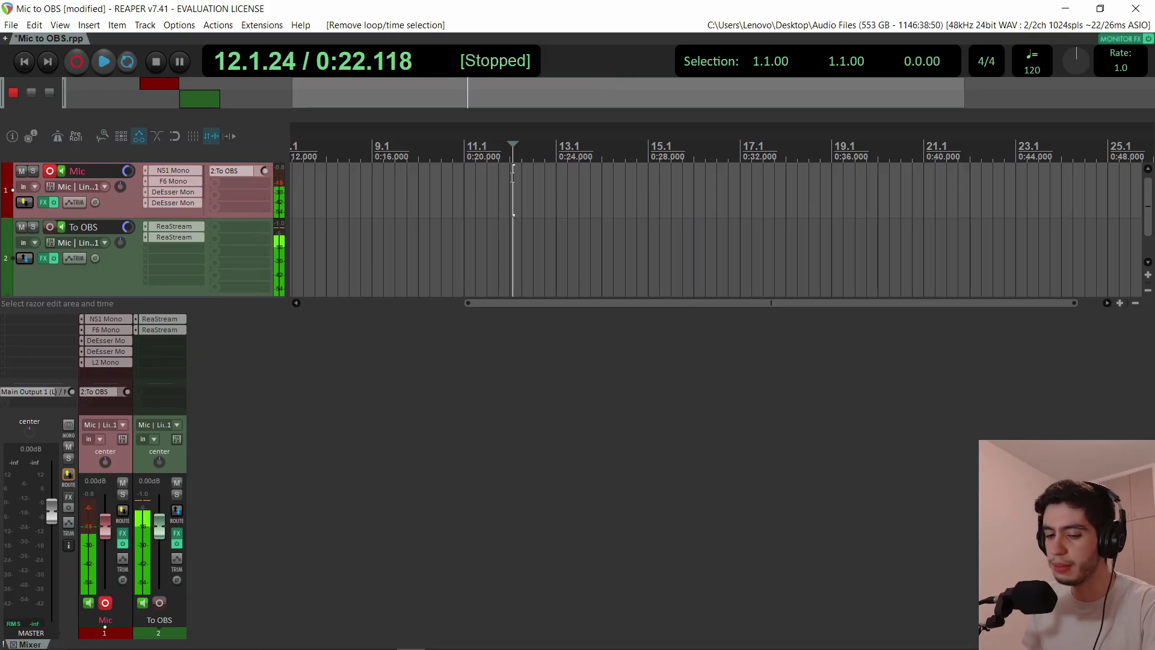
pyautogui.hscroll(-5, 416, 211)
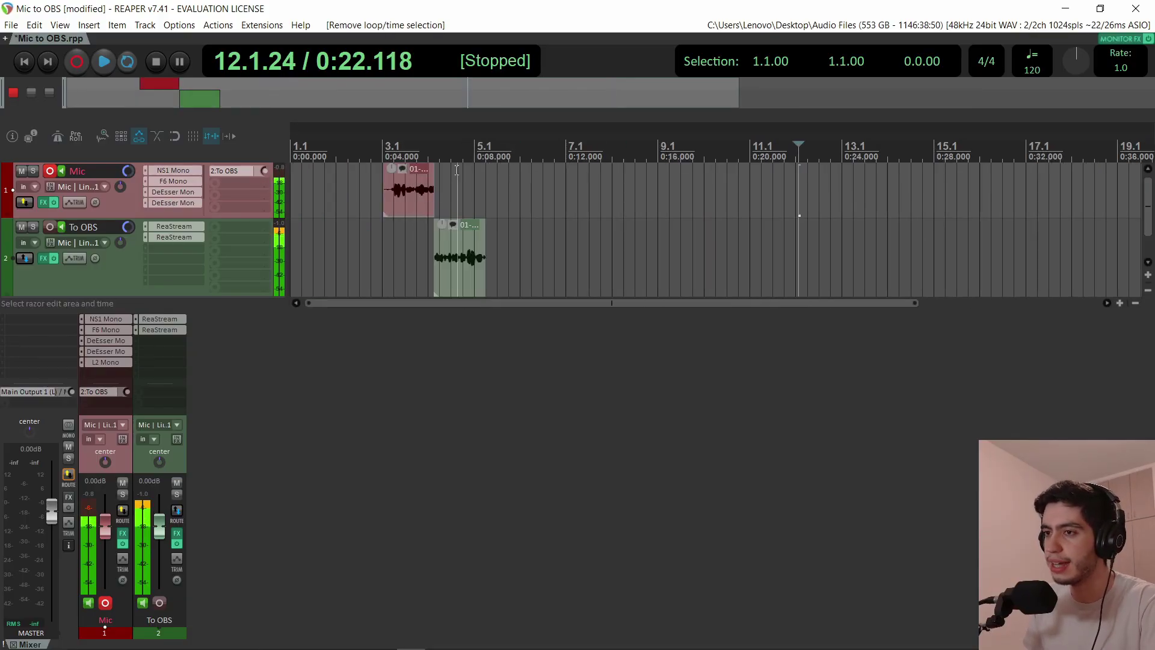
pyautogui.moveTo(458, 174); pyautogui.dragTo(515, 174)
pyautogui.press('Escape')
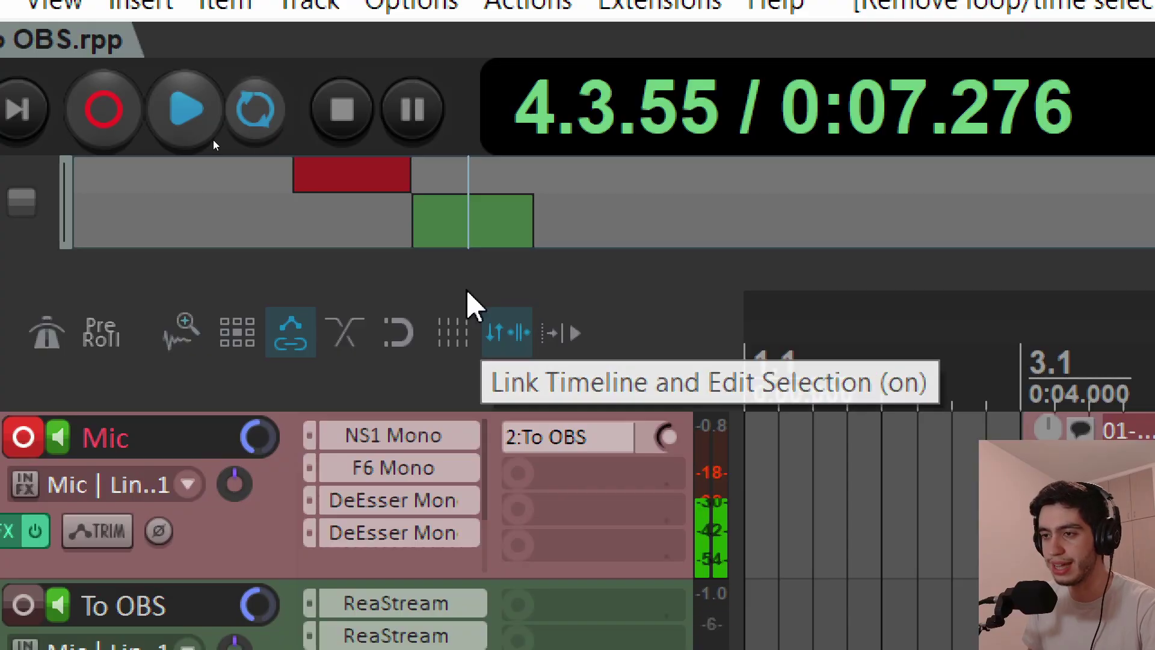
# With Link Timeline and Edit Selection on, razor-select 7.4.64 to 8.4.20 on the Mic track and test playback.
pyautogui.click(511, 333)
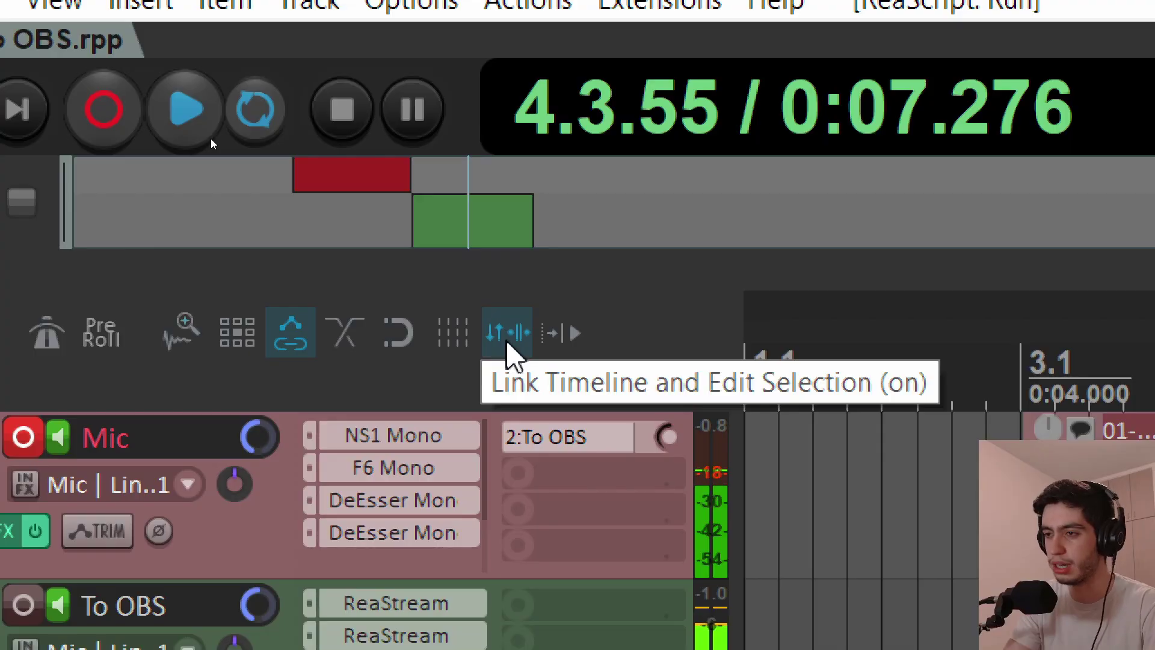
pyautogui.press('super+minus')
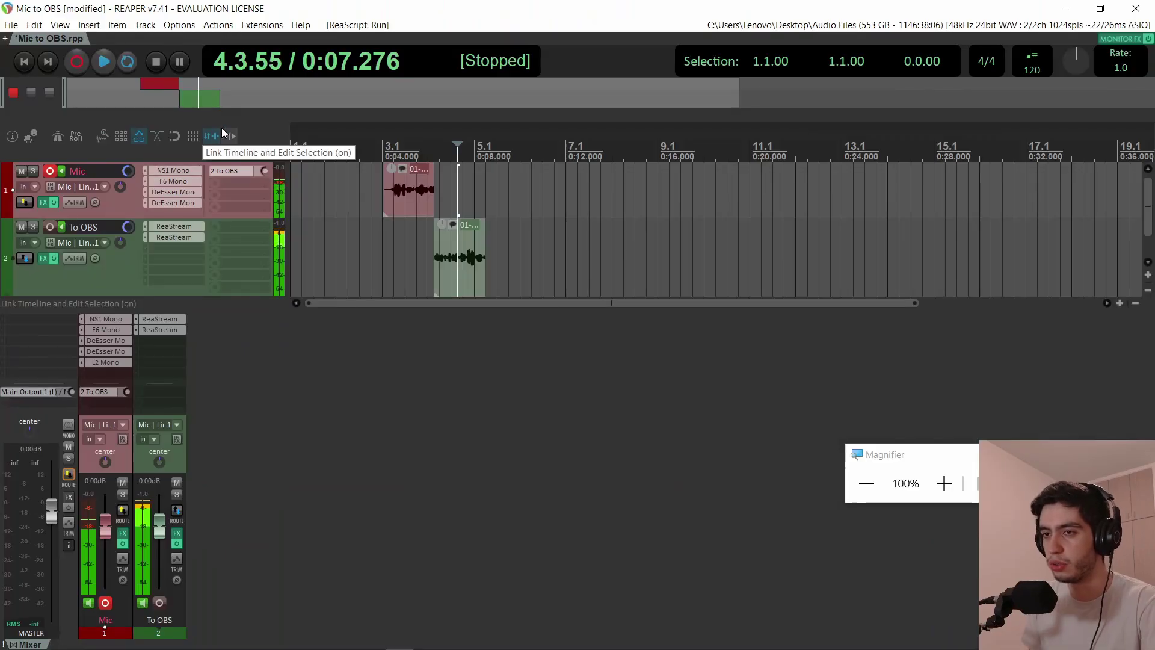
pyautogui.moveTo(479, 166); pyautogui.dragTo(648, 174)
pyautogui.press('space')
pyautogui.press('space')
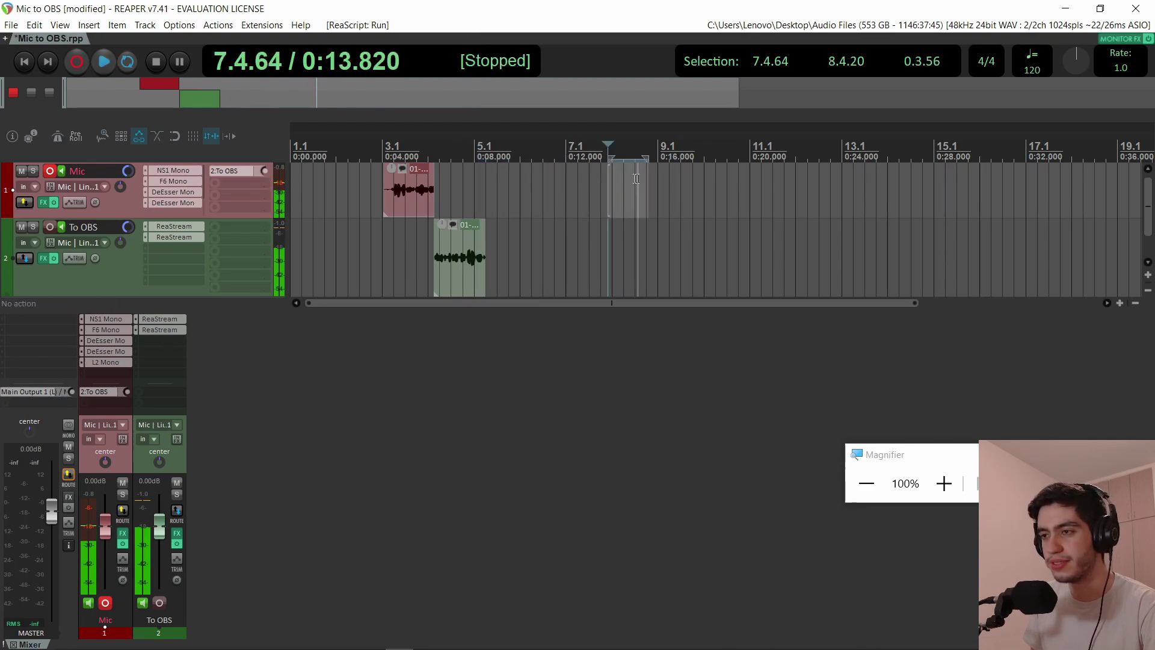
# Cut the end of the Mic clip from 3.3.10 onward with a razor edit and play from the cut point.
pyautogui.moveTo(457, 177); pyautogui.dragTo(406, 190)
pyautogui.press('Delete')
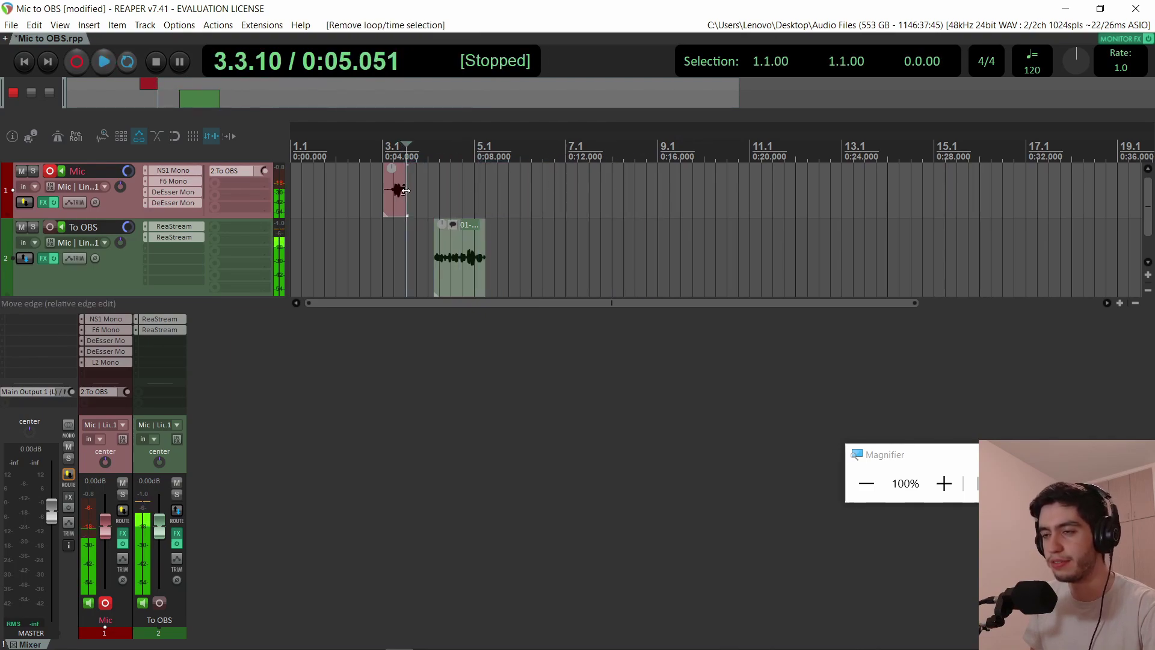
pyautogui.press('space')
pyautogui.press('space')
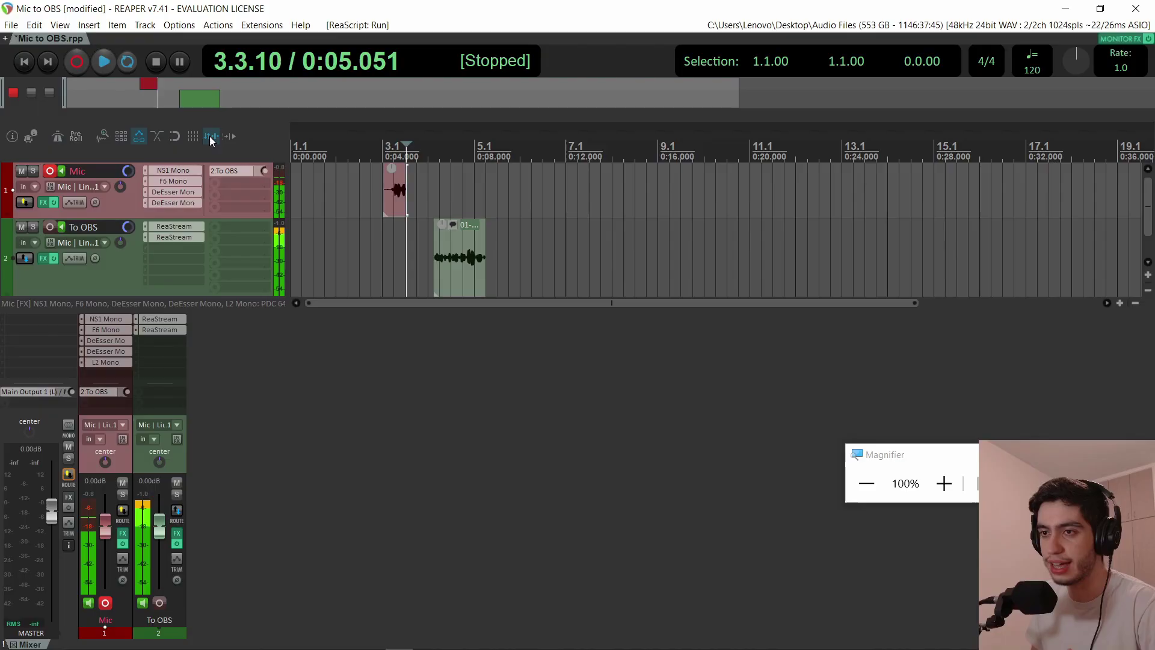
# Test playback after razor-selecting empty Mic areas with Link Timeline and Edit Selection off, and turn the option back on.
pyautogui.moveTo(451, 179); pyautogui.dragTo(710, 157)
pyautogui.press('Escape')
pyautogui.press('space')
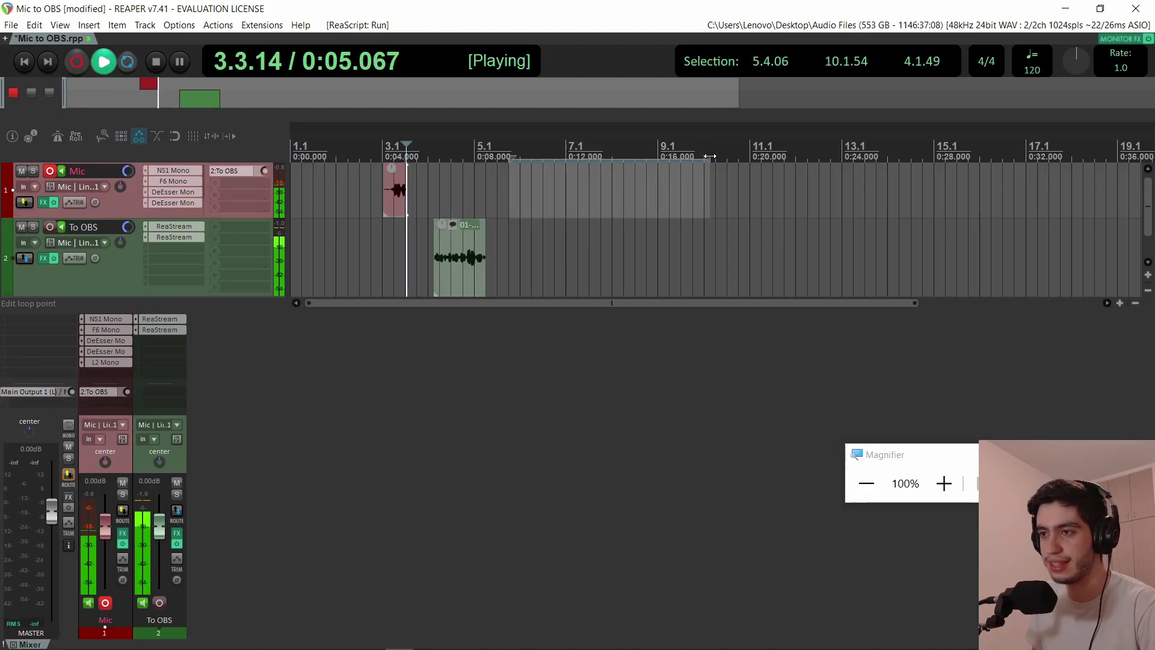
pyautogui.press('space')
pyautogui.moveTo(787, 172)
pyautogui.mouseDown()
pyautogui.moveTo(826, 170)
pyautogui.moveTo(771, 175)
pyautogui.mouseUp()
pyautogui.press('space')
pyautogui.press('space')
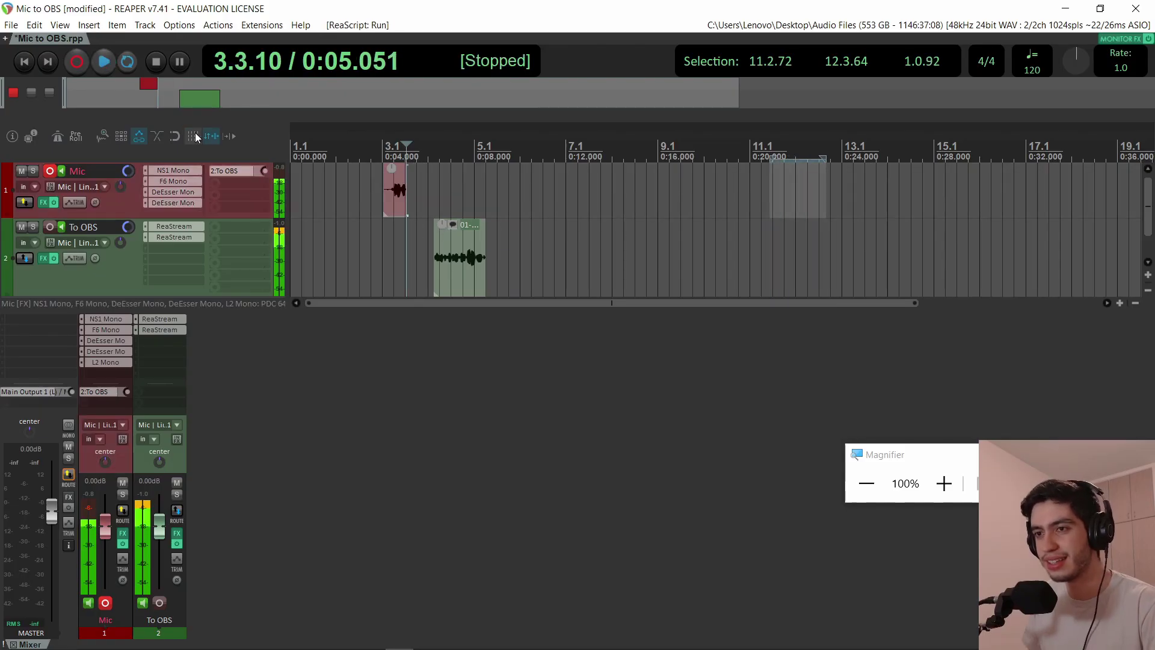
pyautogui.click(209, 140)
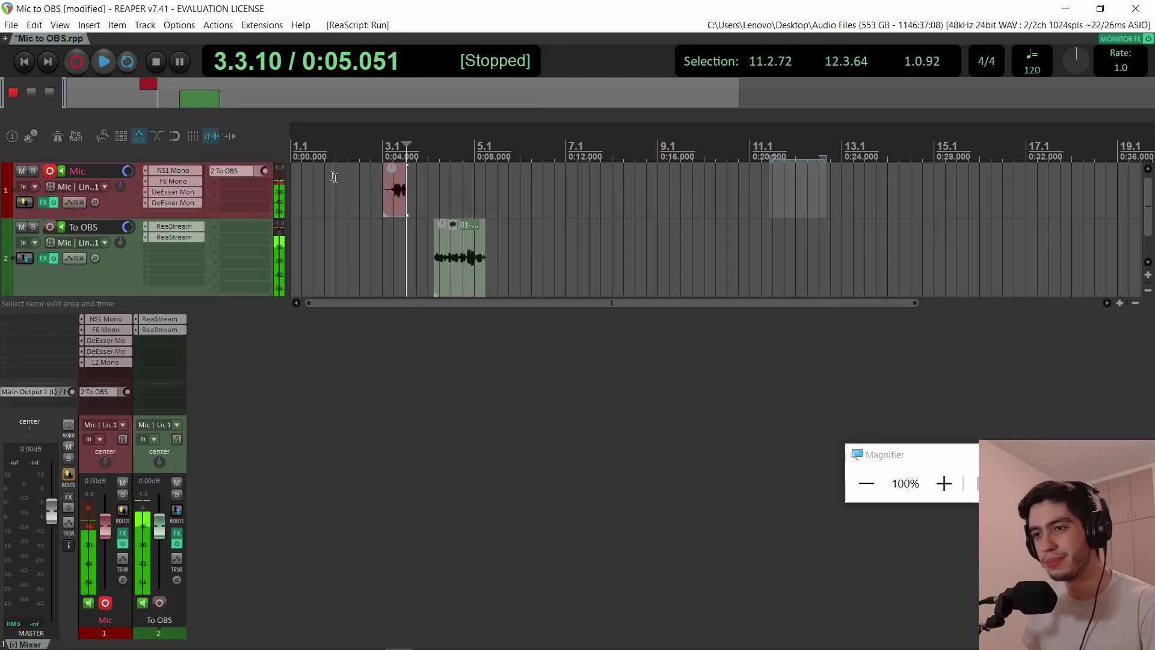
# Reopen the smart cut script and examine how it reads the link timeline and insertion-follows-playback toggle states.
pyautogui.click(391, 234)
pyautogui.hotkey('shift', '/')
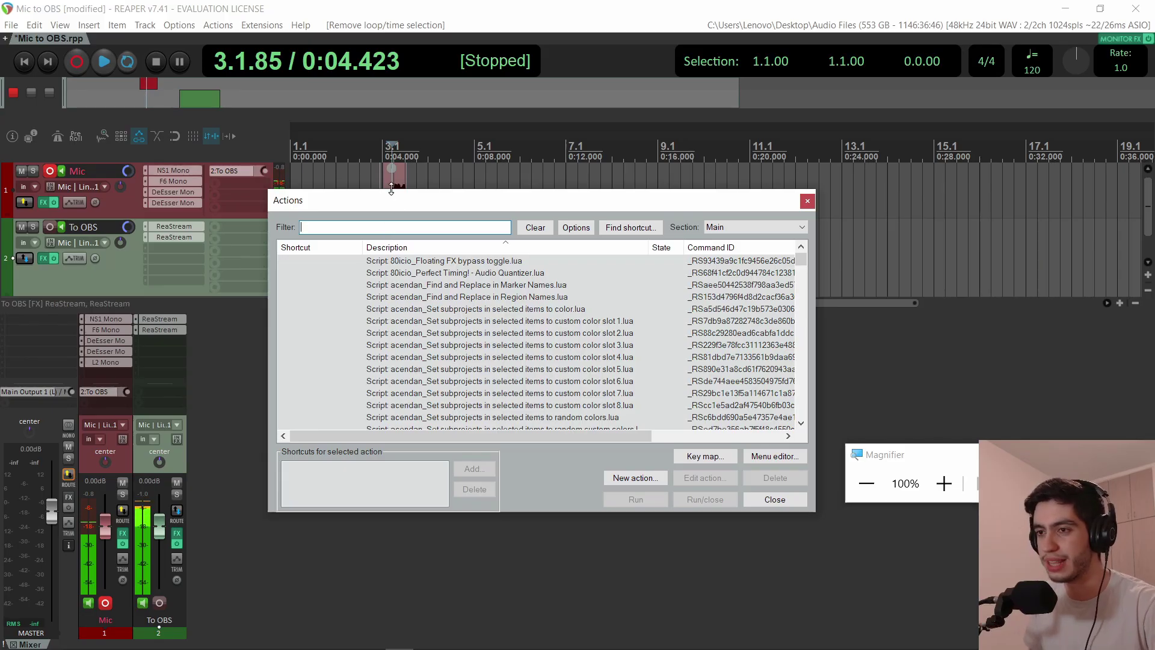
pyautogui.moveTo(404, 200); pyautogui.dragTo(453, 167)
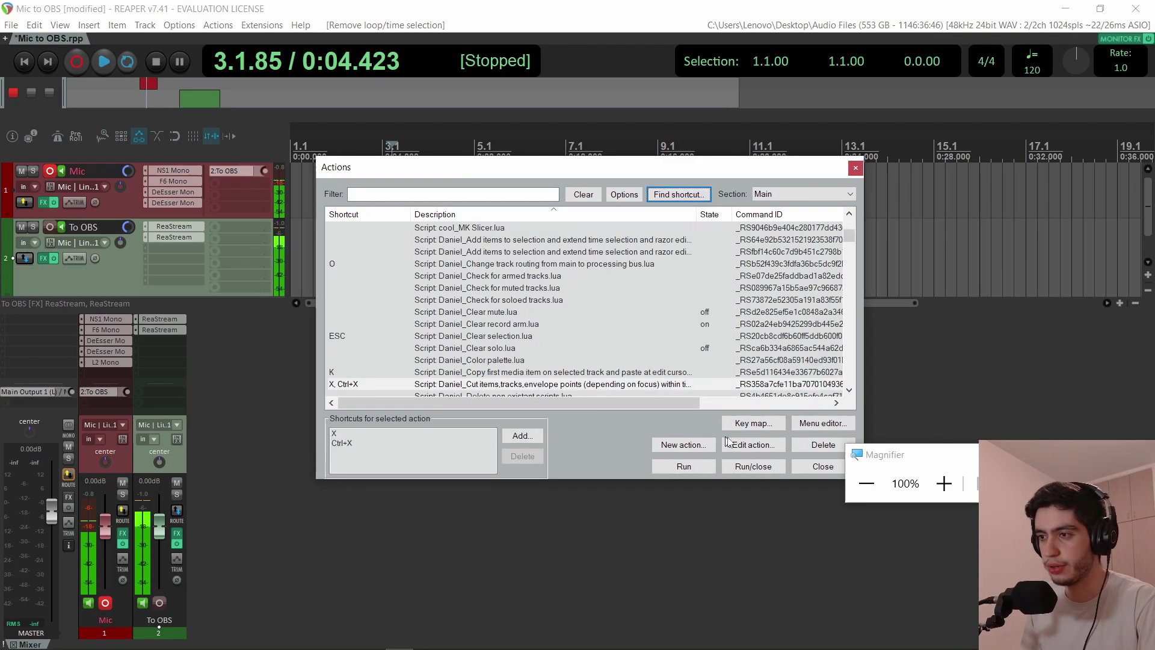
pyautogui.click(729, 444)
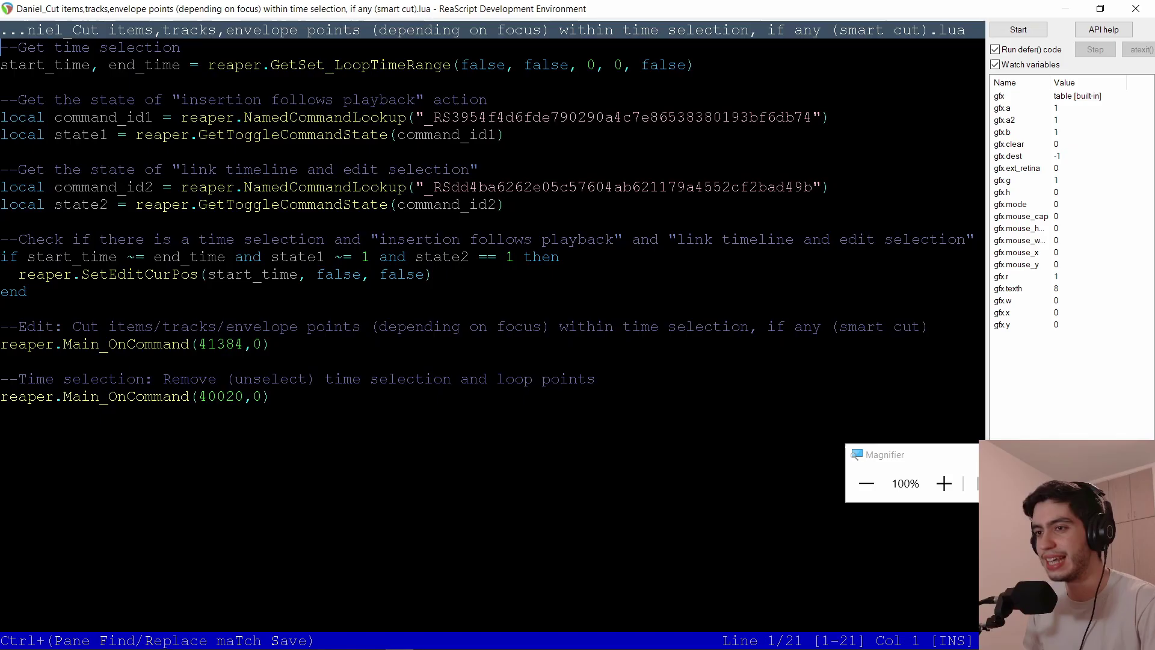
pyautogui.moveTo(504, 205); pyautogui.dragTo(2, 170)
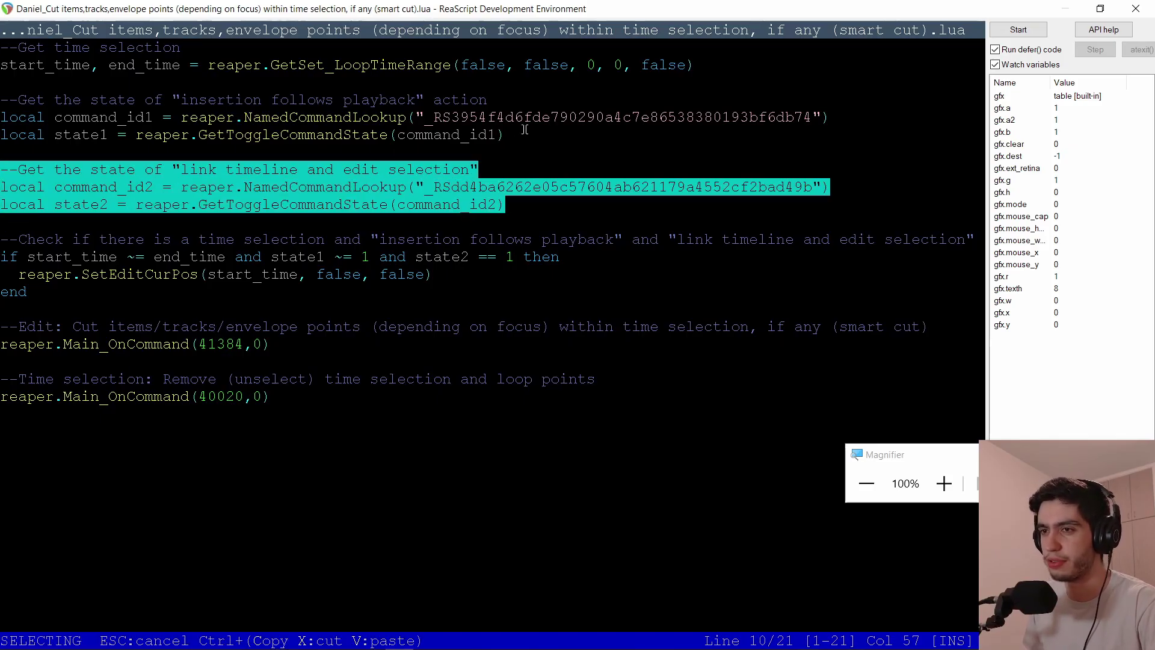
pyautogui.moveTo(525, 129); pyautogui.dragTo(2, 134)
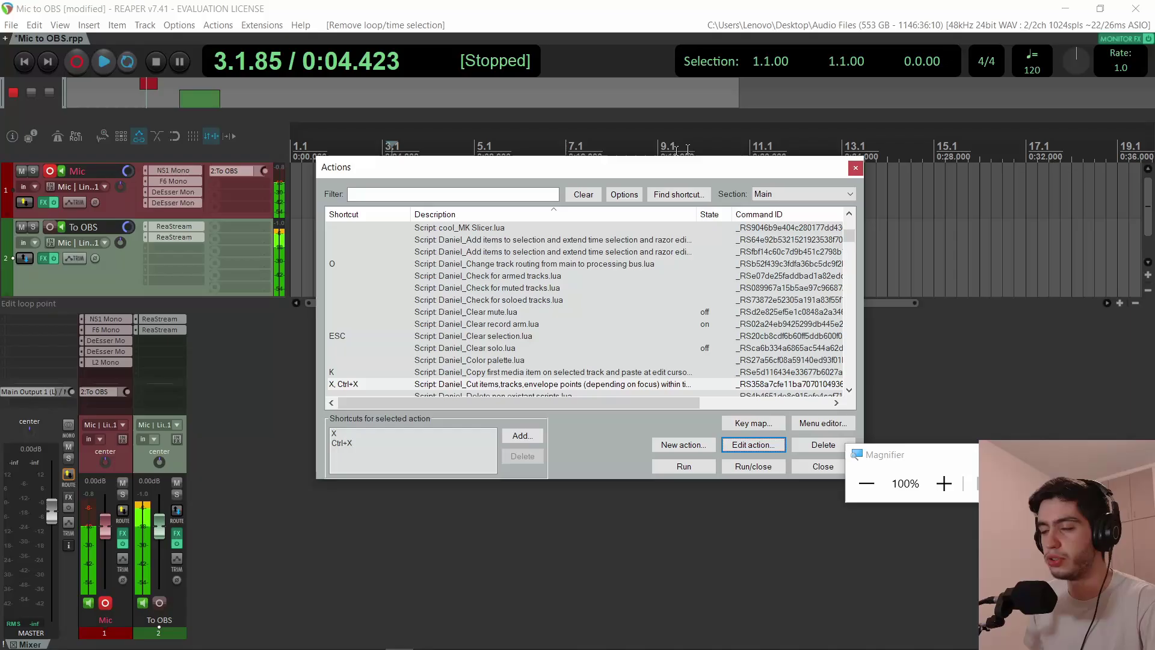
pyautogui.click(855, 167)
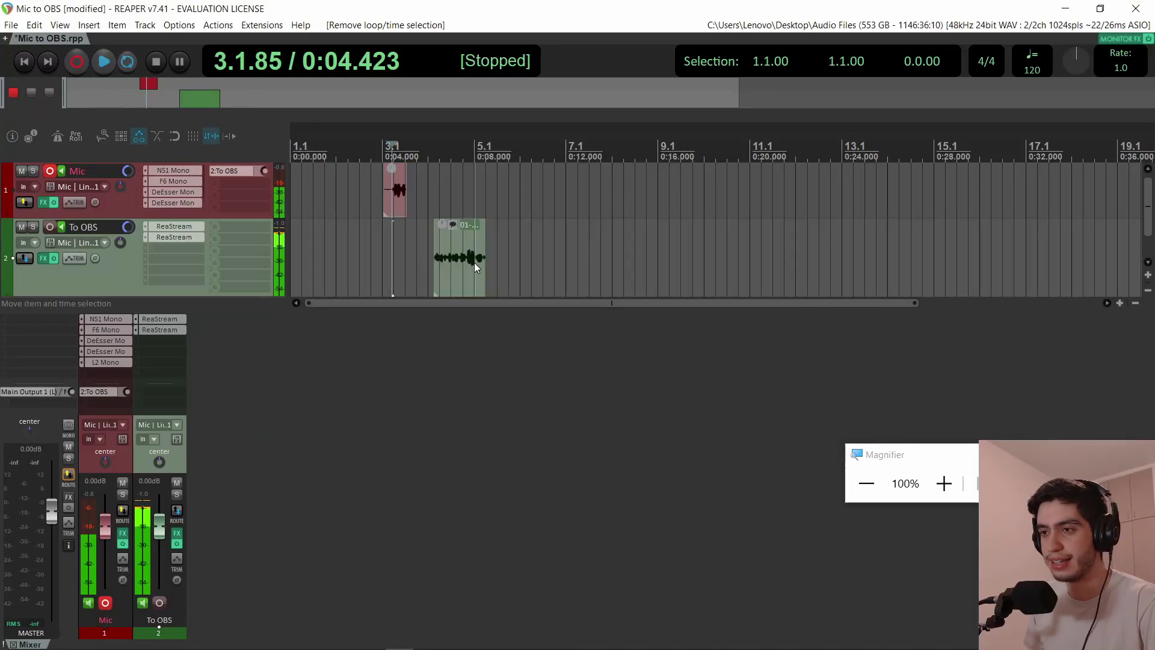
# Cut a short razor-selected section starting at 4.3.76 out of the To OBS clip.
pyautogui.moveTo(474, 262); pyautogui.dragTo(479, 239)
pyautogui.press('Delete')
pyautogui.click(461, 144)
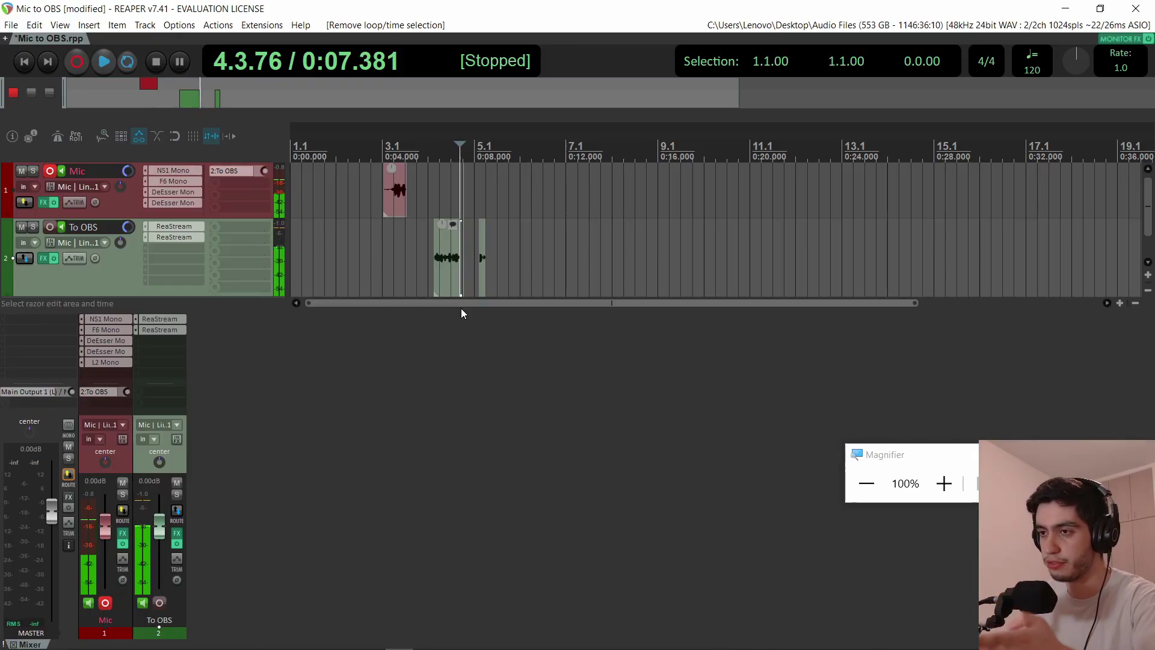
# Turn off Link Timeline and Edit Selection.
pyautogui.click(211, 136)
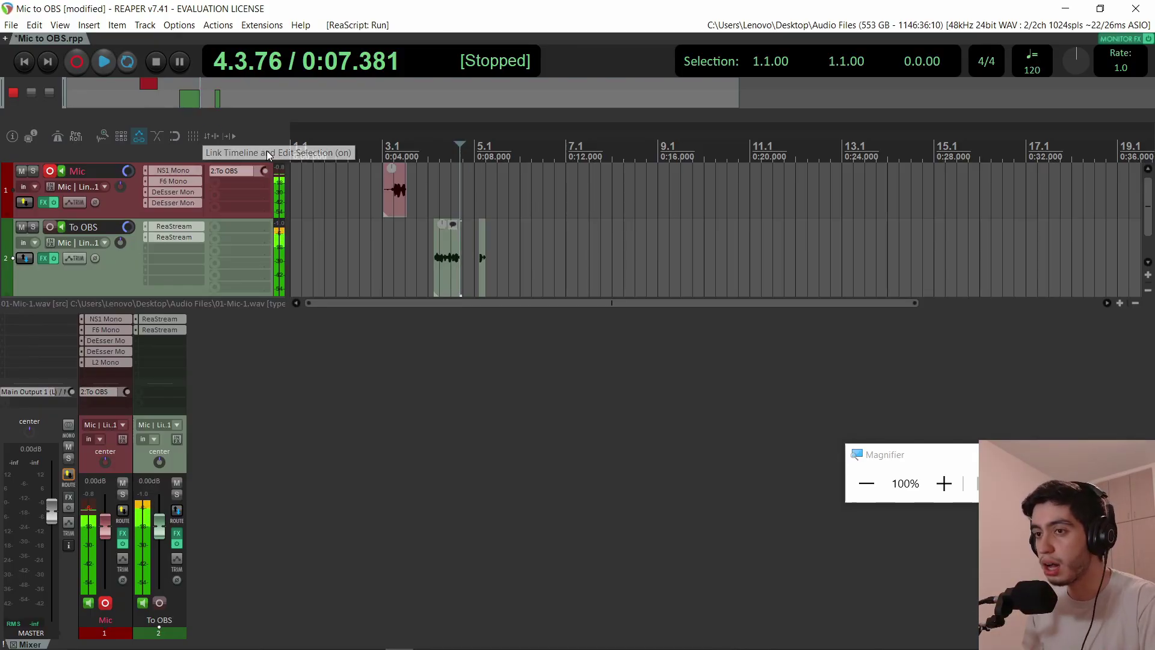
# Cut the razor-selected section from 3.4.20 to 4.2.35 out of the To OBS track.
pyautogui.moveTo(420, 240); pyautogui.dragTo(444, 242)
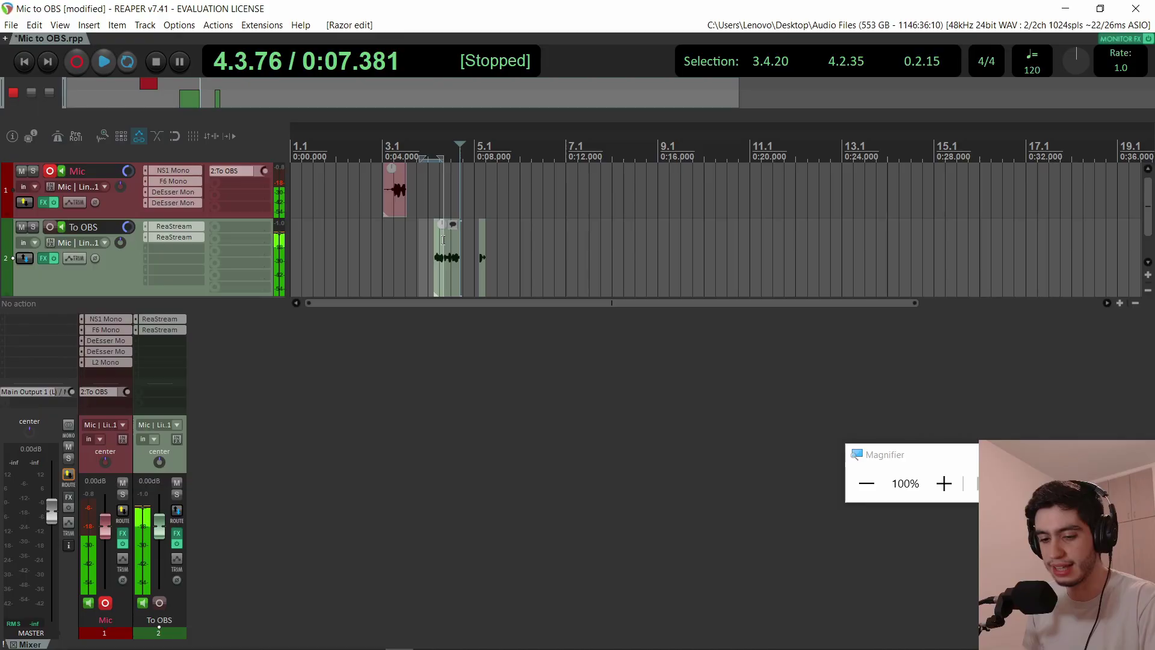
pyautogui.press('Delete')
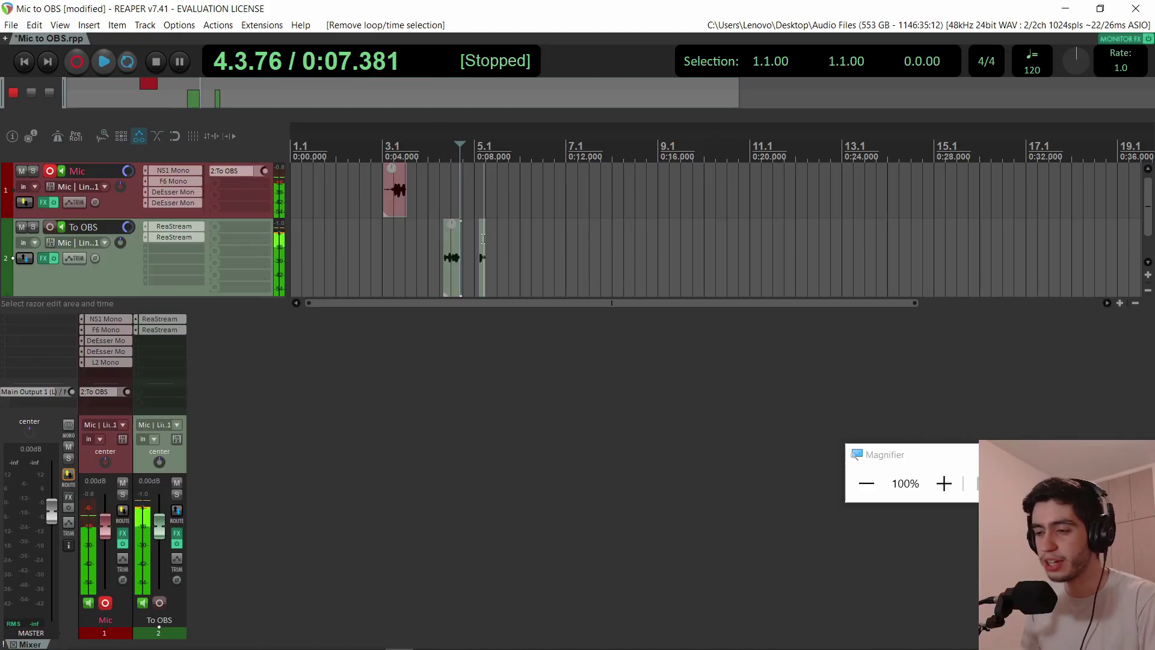
# Look up which action is assigned to the spacebar shortcut in the action list.
pyautogui.hotkey('shift', '/')
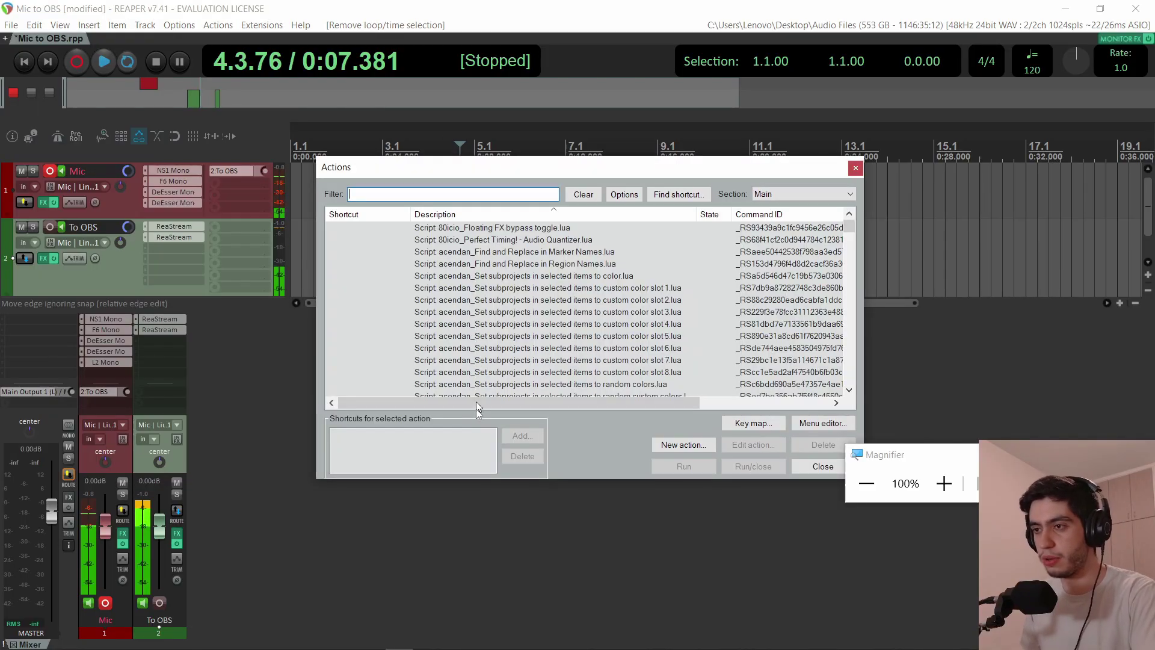
pyautogui.click(686, 191)
pyautogui.press('space')
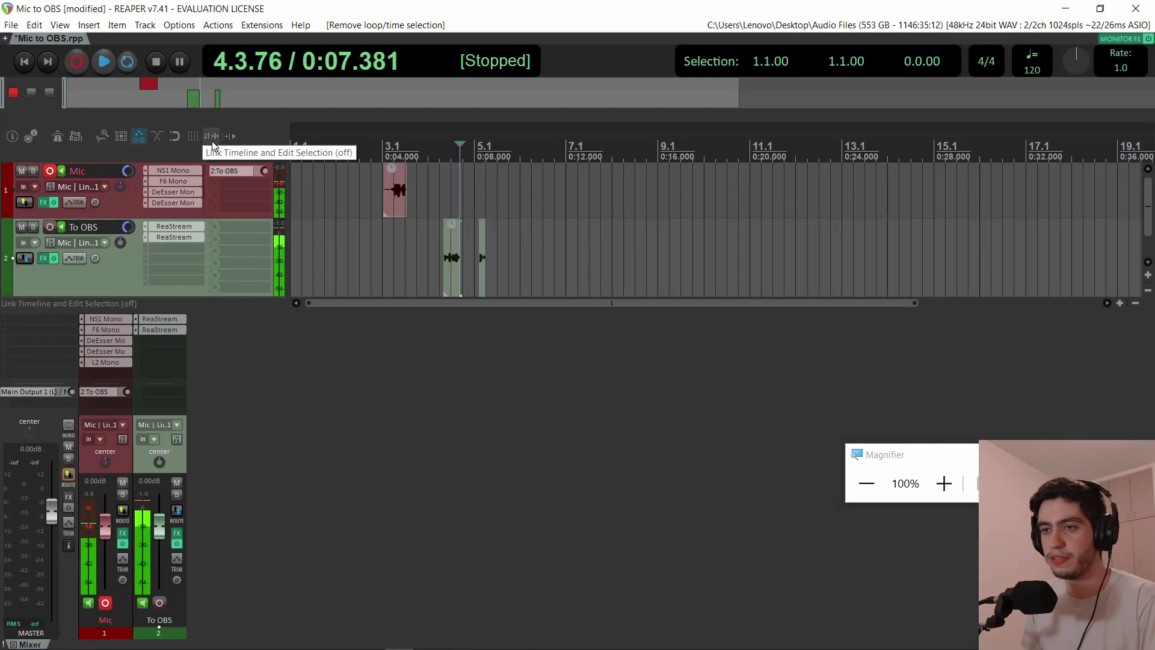
# Turn on Link Timeline and Edit Selection and test playback from razor-selected empty Mic areas starting at 6.2.25 and 11.2.62.
pyautogui.click(212, 142)
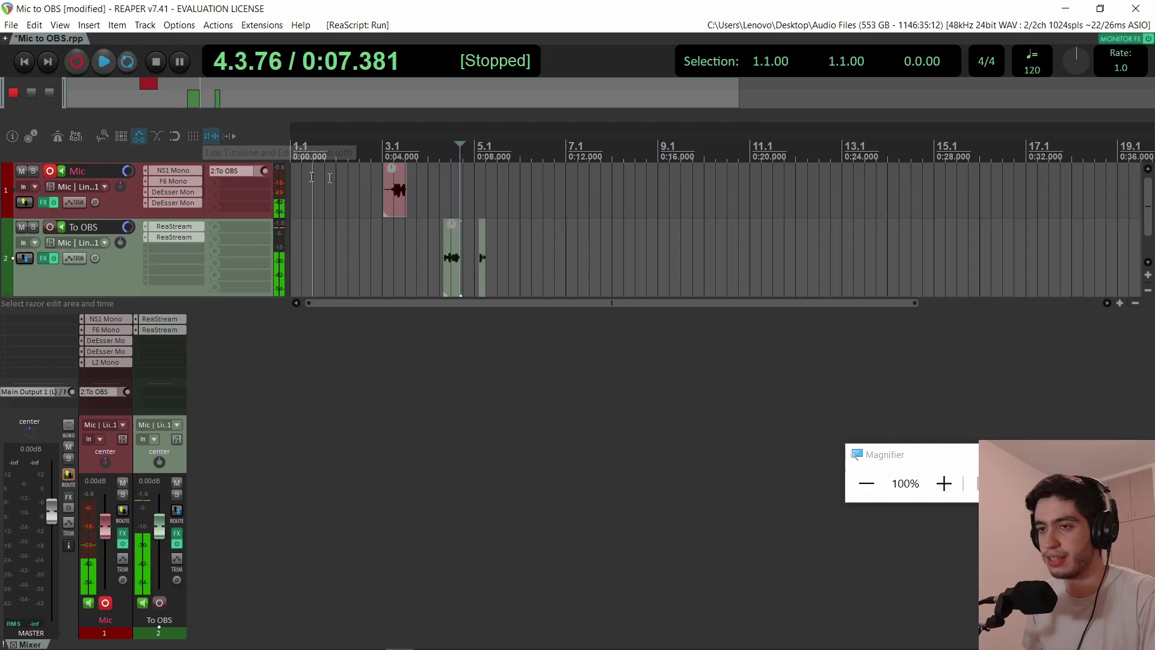
pyautogui.moveTo(535, 189); pyautogui.dragTo(690, 189)
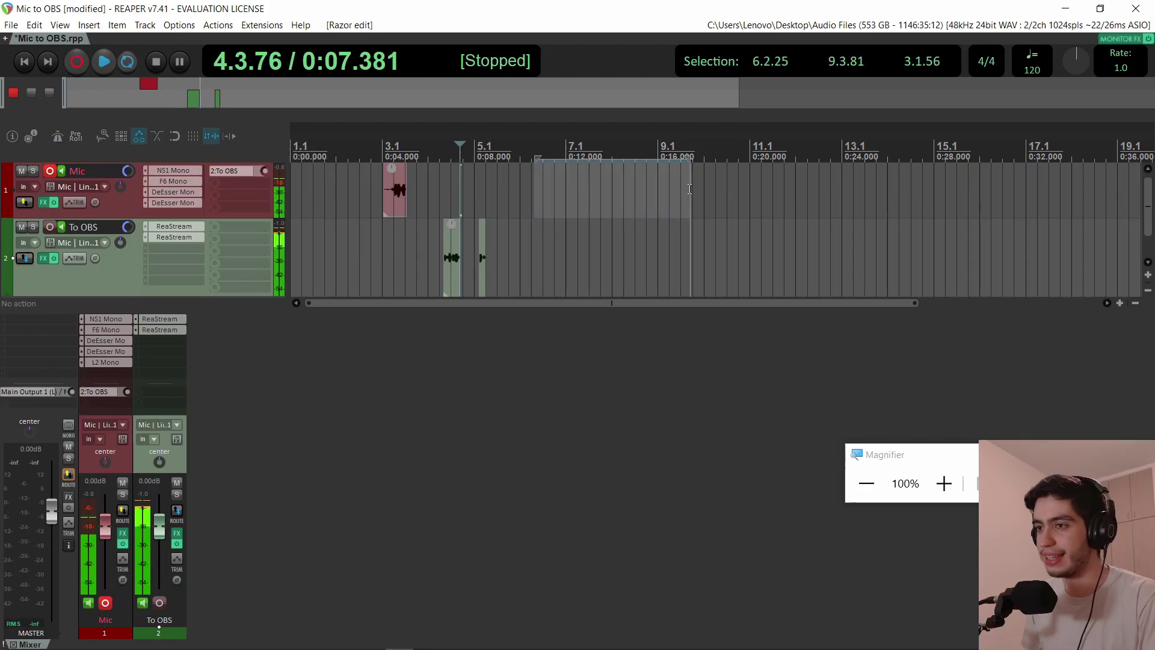
pyautogui.press('space')
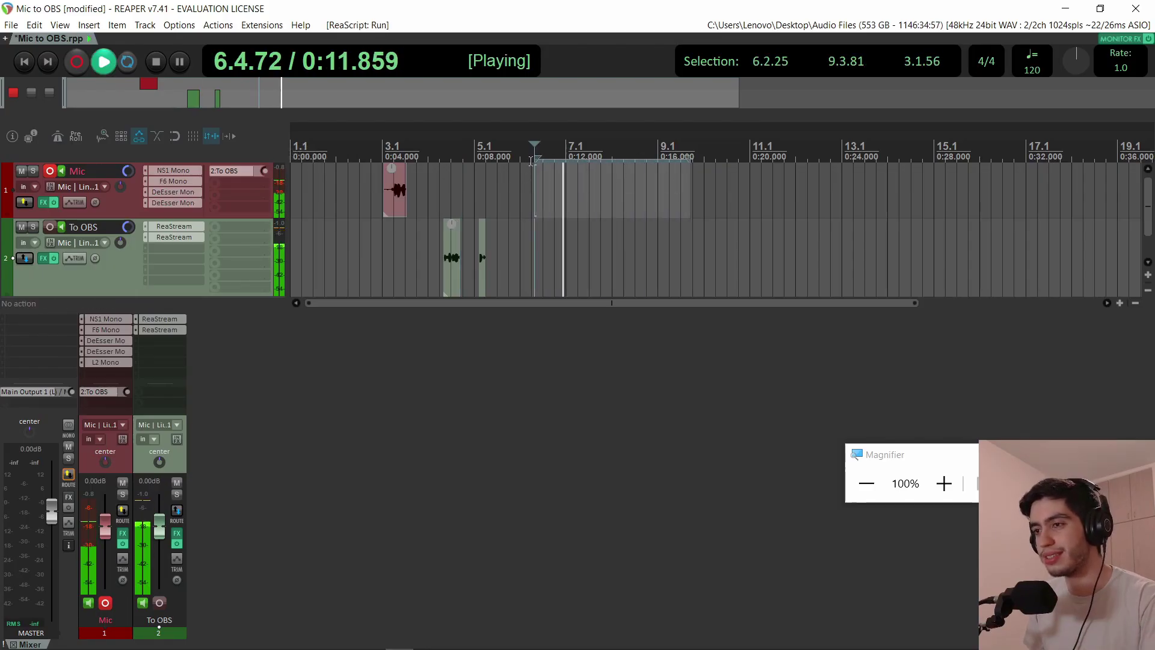
pyautogui.moveTo(770, 183); pyautogui.dragTo(906, 182)
pyautogui.press('space')
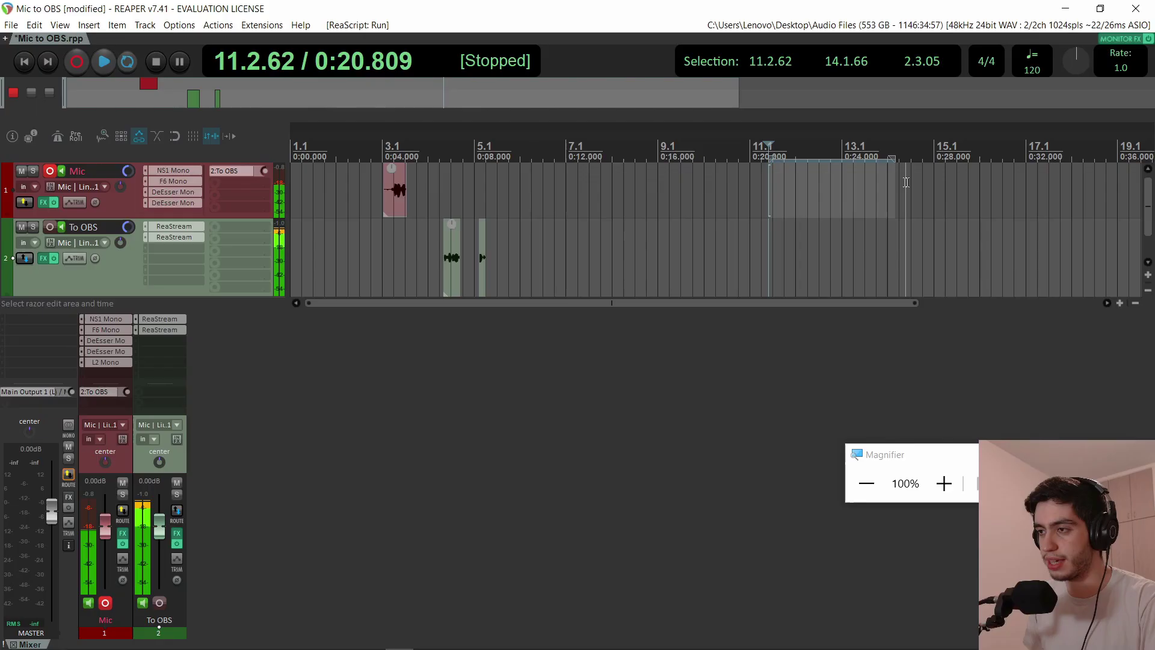
pyautogui.click(963, 182)
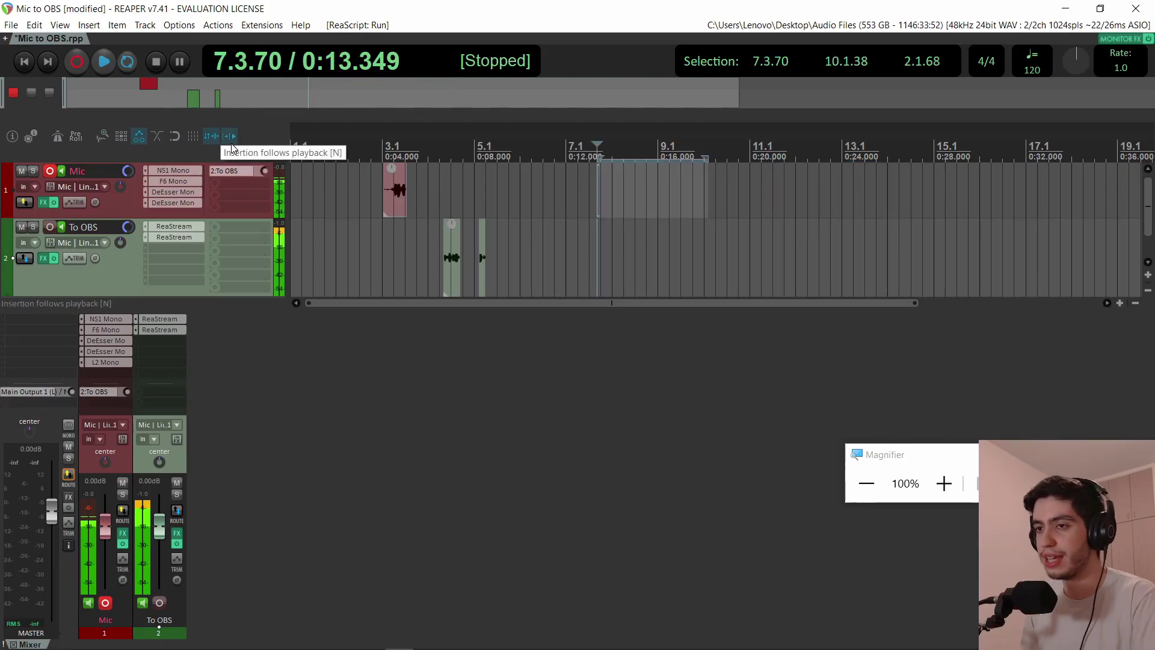
# Turn on Insertion follows playback and test starting and stopping playback with a Mic razor area from 6.3.09 to 7.4.27.
pyautogui.click(232, 147)
pyautogui.press('space')
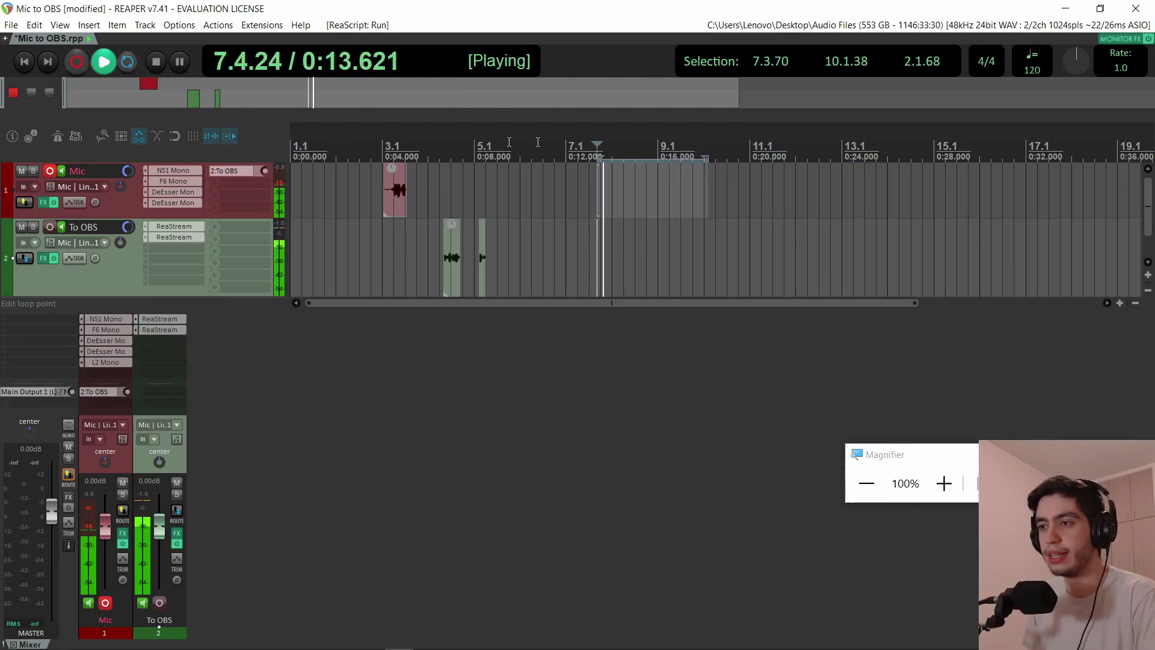
pyautogui.press('space')
pyautogui.moveTo(545, 183); pyautogui.dragTo(603, 182)
pyautogui.press('space')
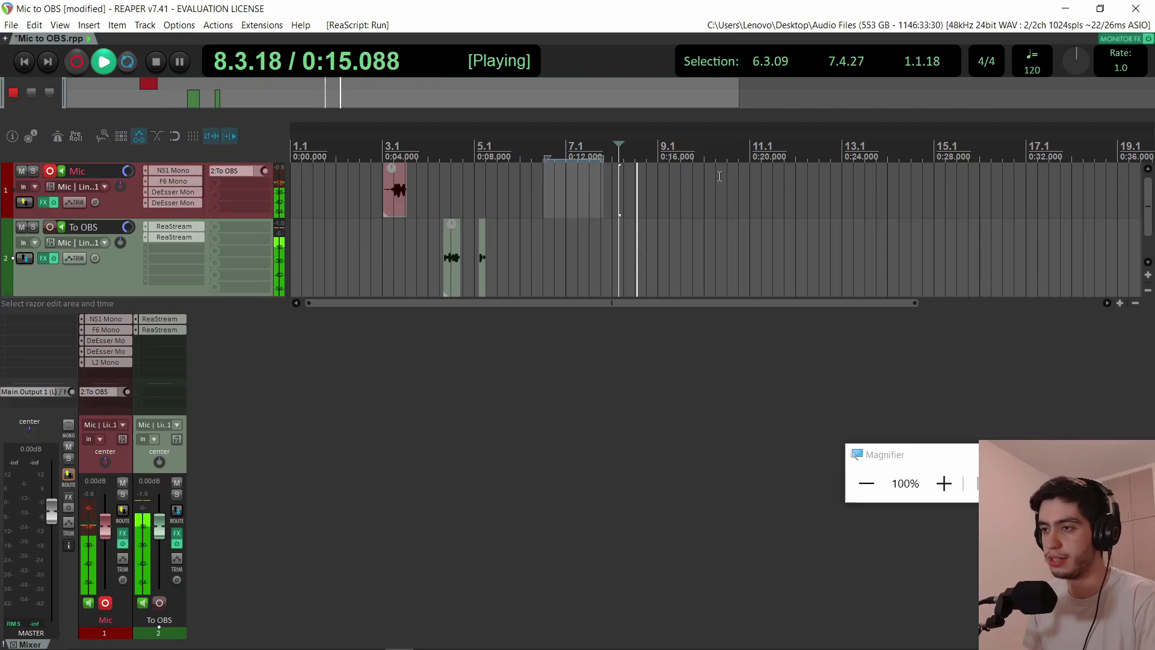
pyautogui.press('space')
pyautogui.press('space')
pyautogui.press('space')
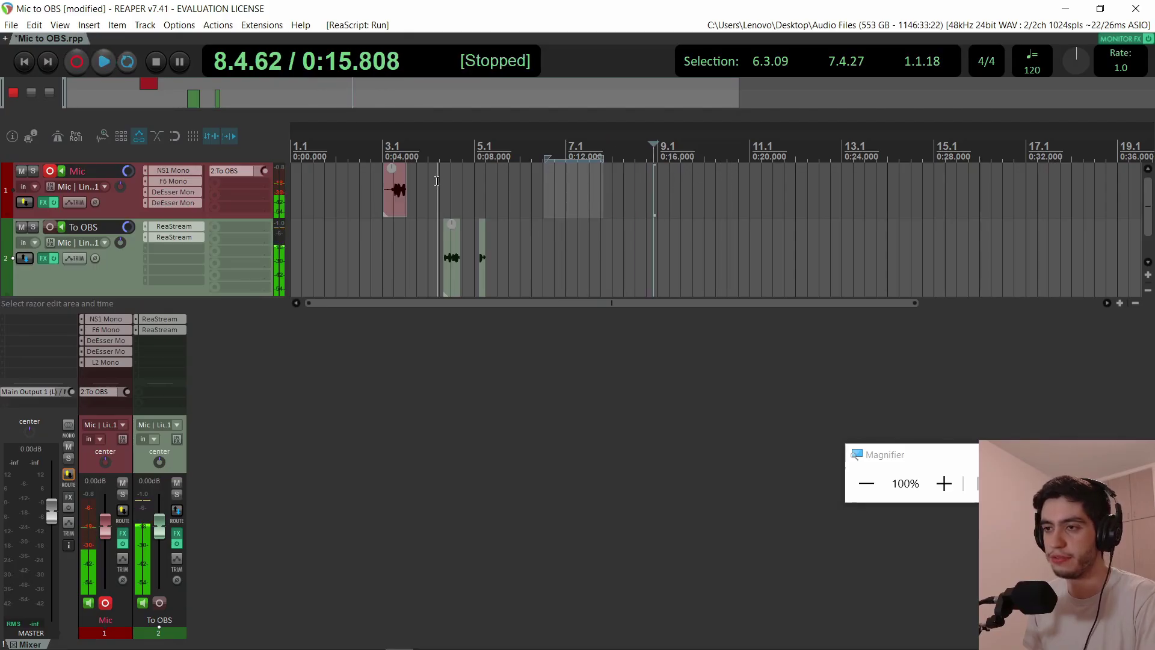
# Cut the end off the Mic clip with a razor selection and test playback with Insertion follows playback on.
pyautogui.moveTo(436, 181); pyautogui.dragTo(394, 186)
pyautogui.press('Delete')
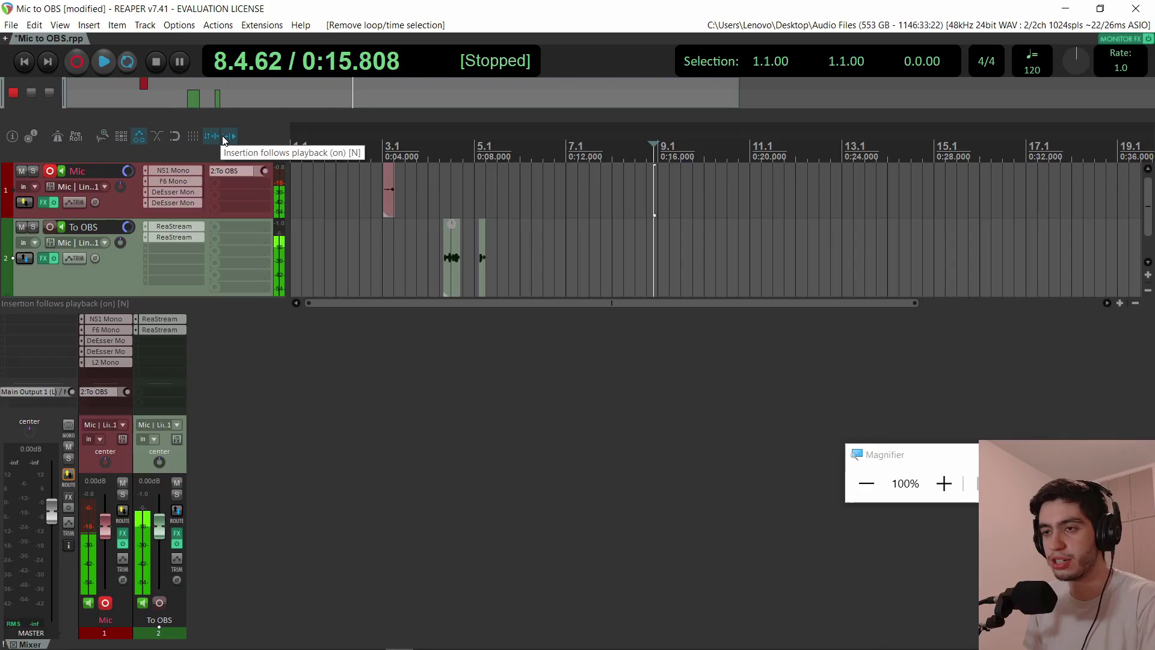
pyautogui.press('space')
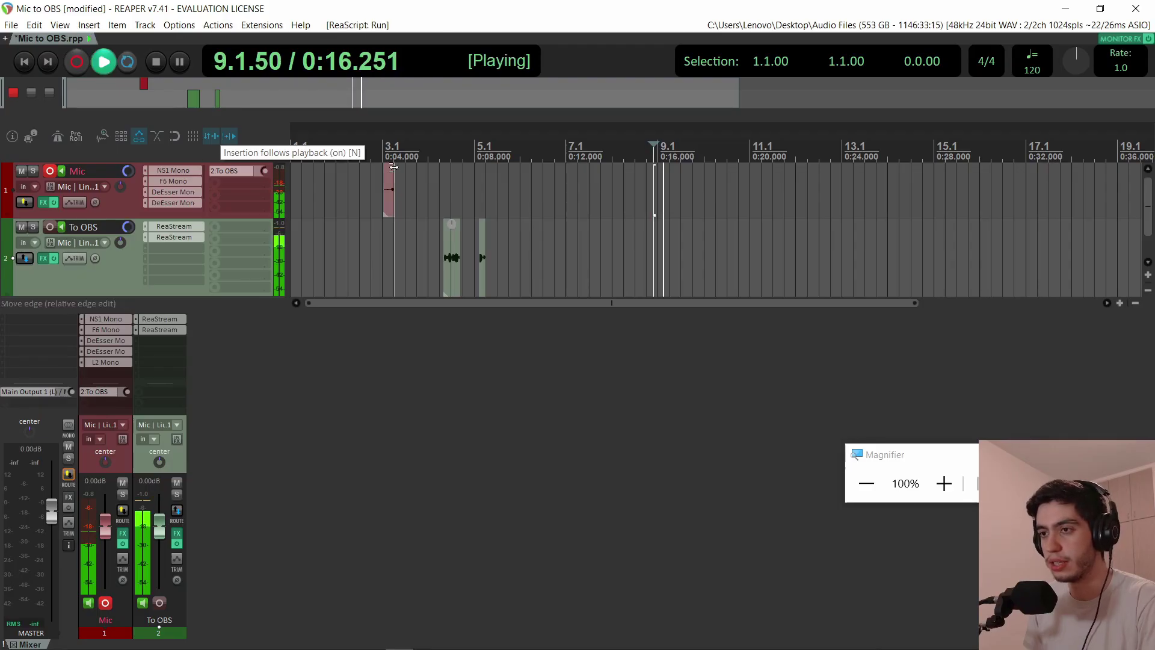
pyautogui.press('space')
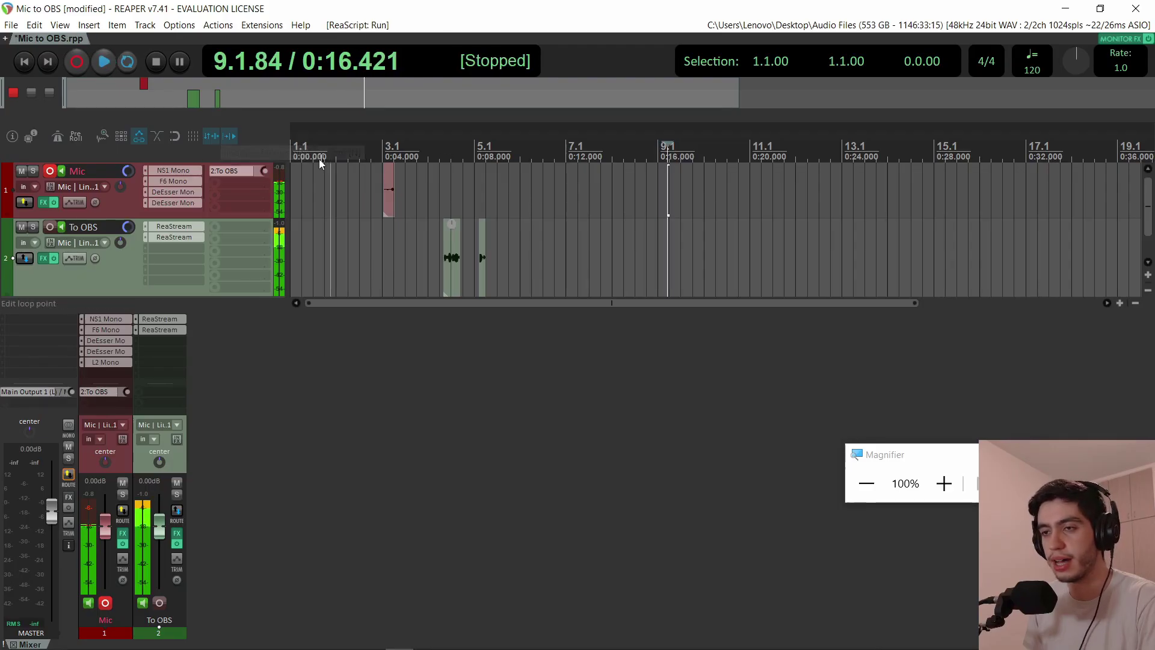
# With Insertion follows playback turned off, undo the Mic clip cut and cut out the section from 3.4.36 to 5.3.43 instead.
pyautogui.click(234, 138)
pyautogui.hotkey('ctrl', 'z')
pyautogui.moveTo(421, 183); pyautogui.dragTo(501, 181)
pyautogui.hotkey('ctrl', 'z')
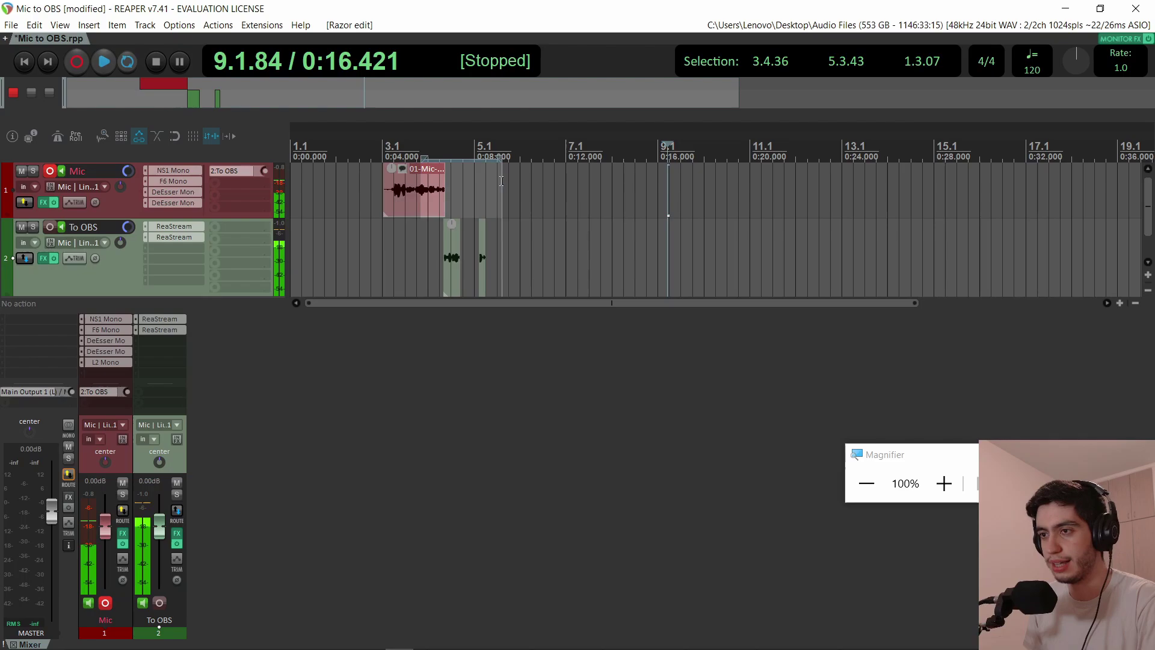
pyautogui.hotkey('ctrl', 'z')
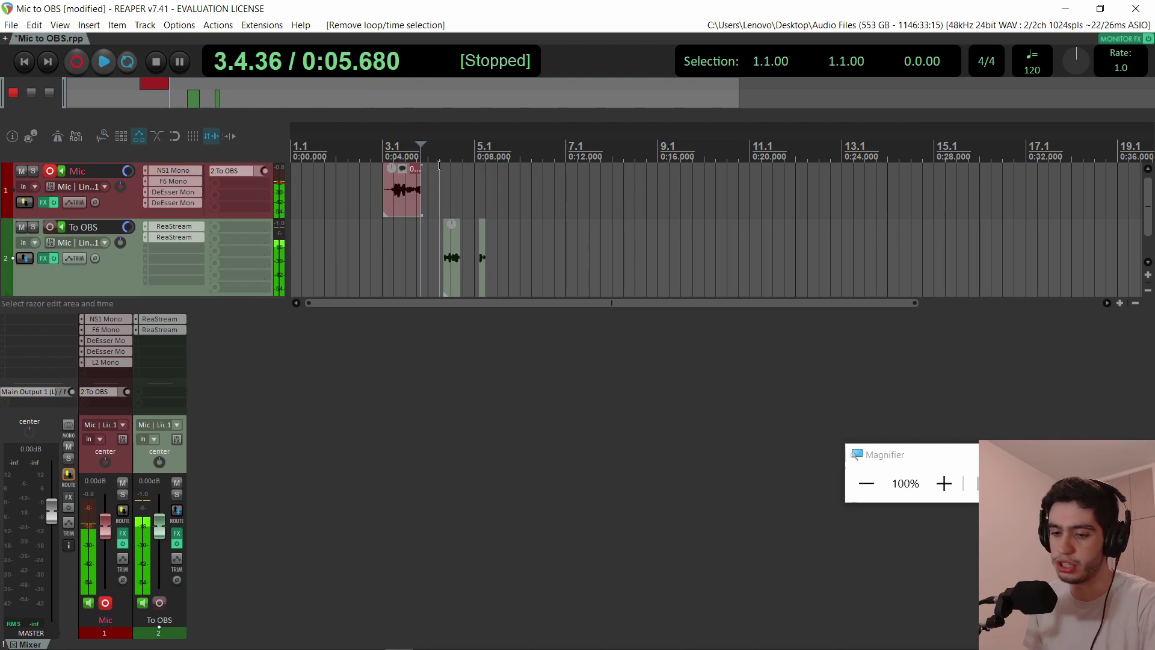
# Examine how the Insertion follows playback script updates its toggle state and moves the edit cursor.
pyautogui.hotkey('alt', 'Tab')
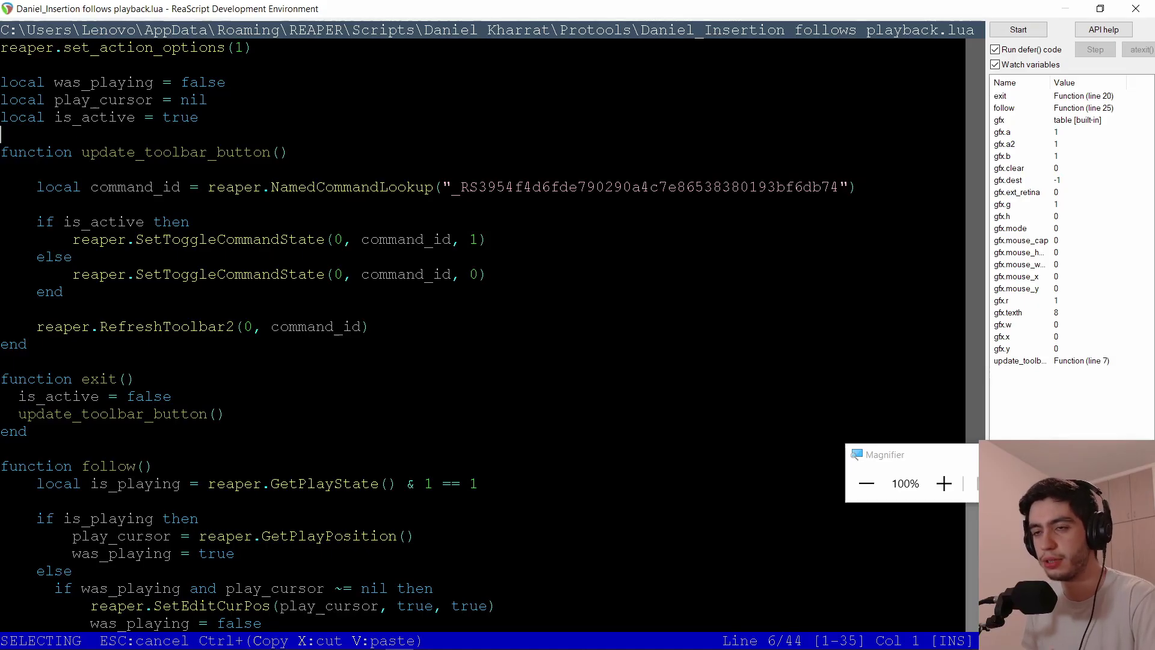
pyautogui.scroll(-5, 152, 212)
pyautogui.scroll(5, 151, 212)
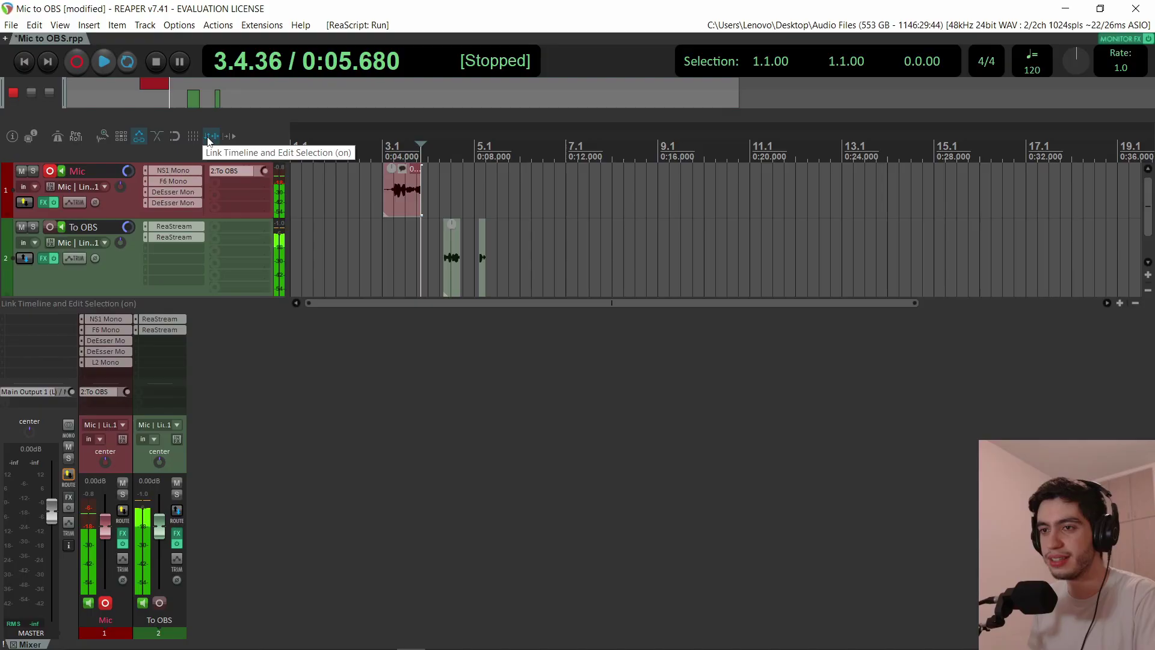
# Toggle Link Timeline and Edit Selection off and on, including by finding its script in the action list and running it twice.
pyautogui.click(208, 139)
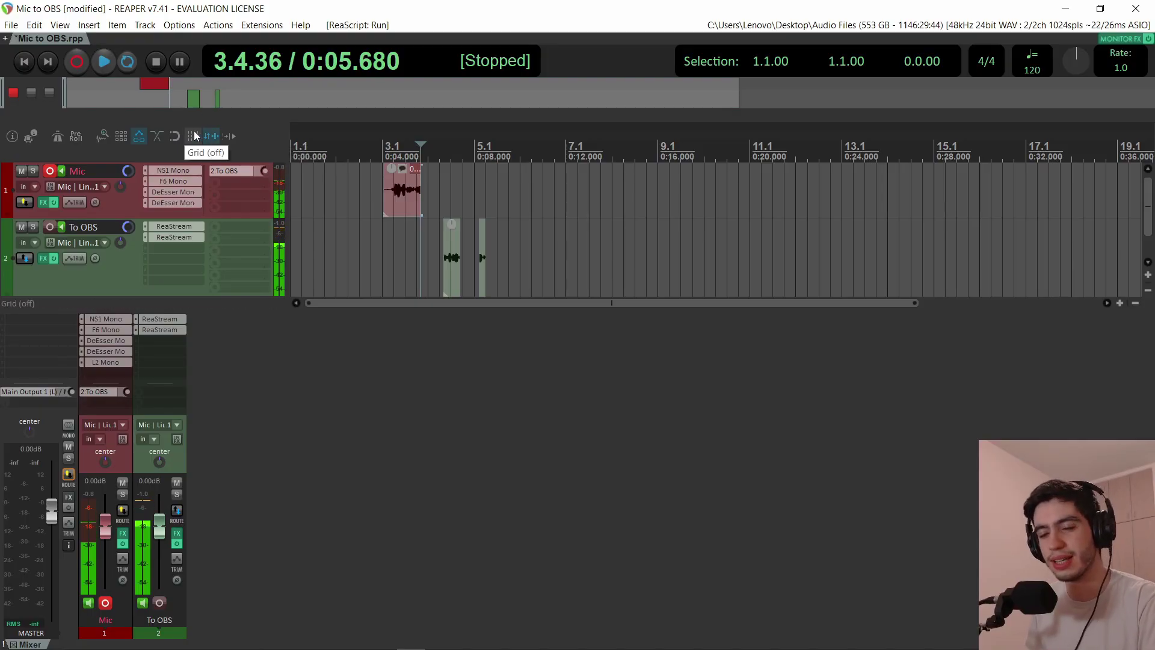
pyautogui.click(211, 142)
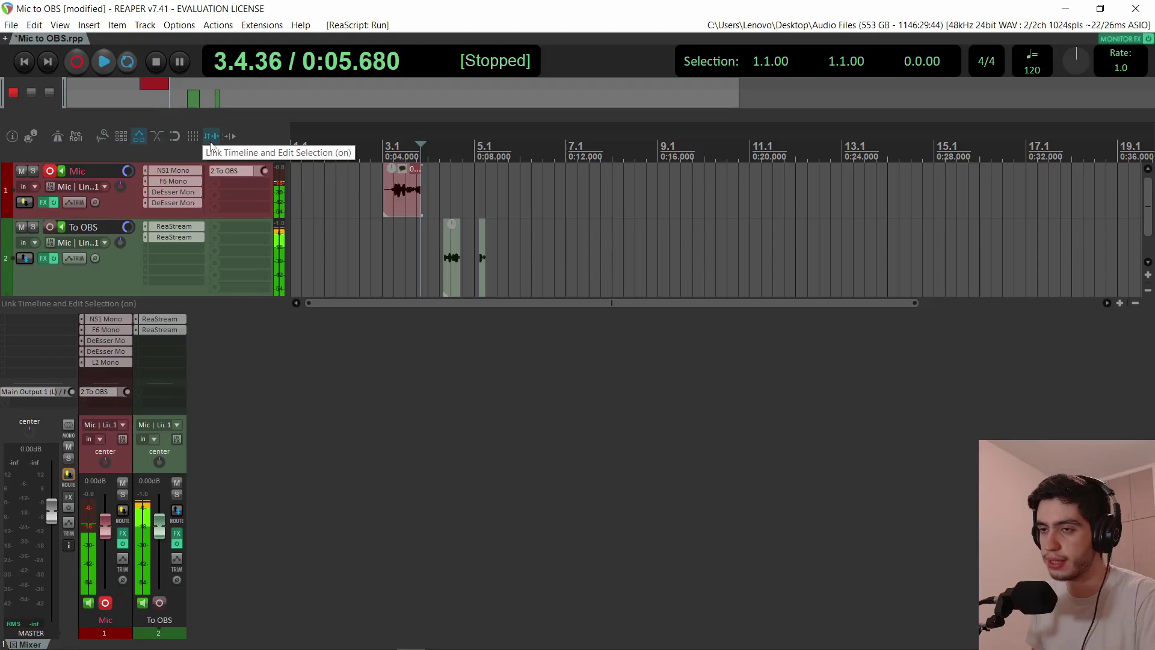
pyautogui.hotkey('shift', '/')
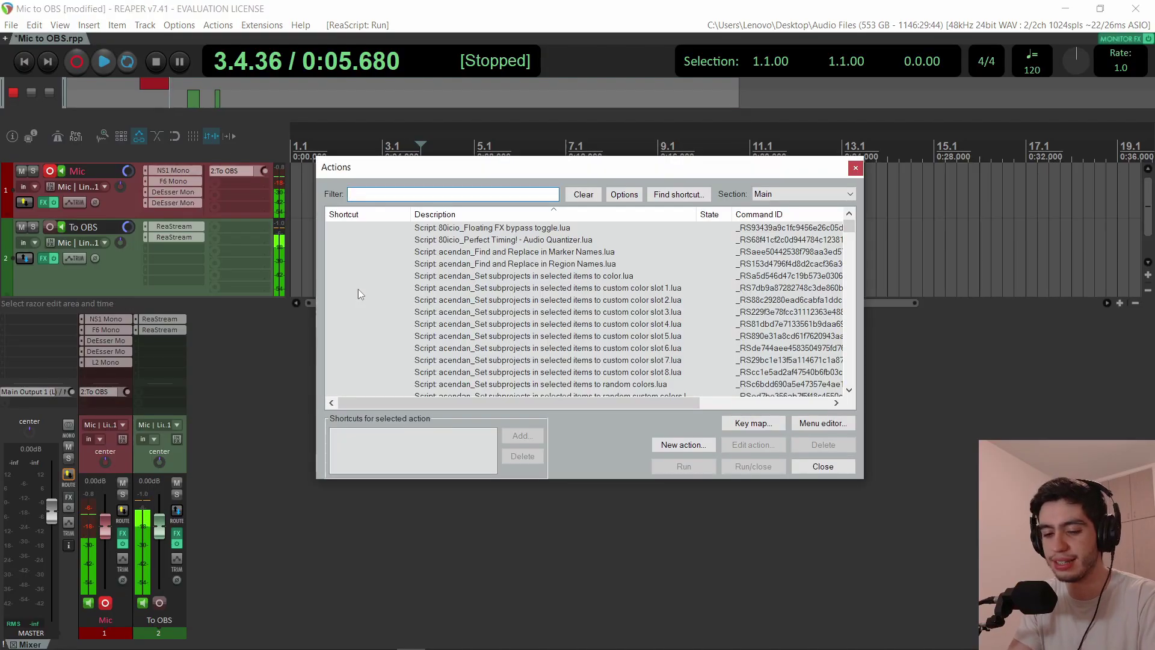
pyautogui.write('dani')
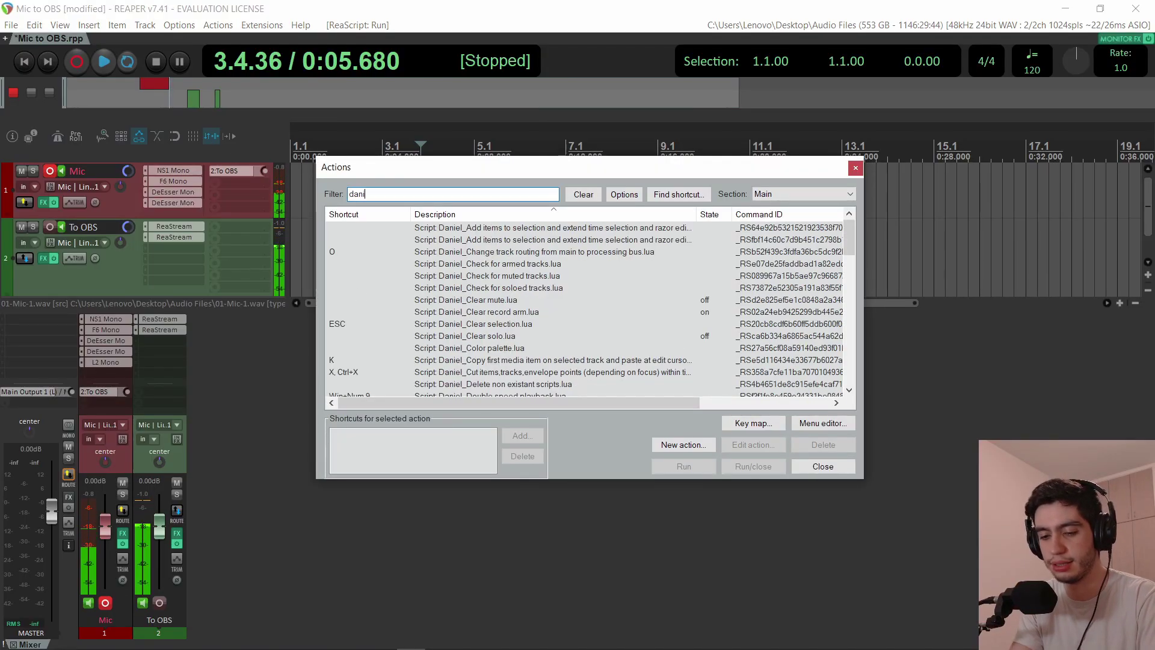
pyautogui.write(' link')
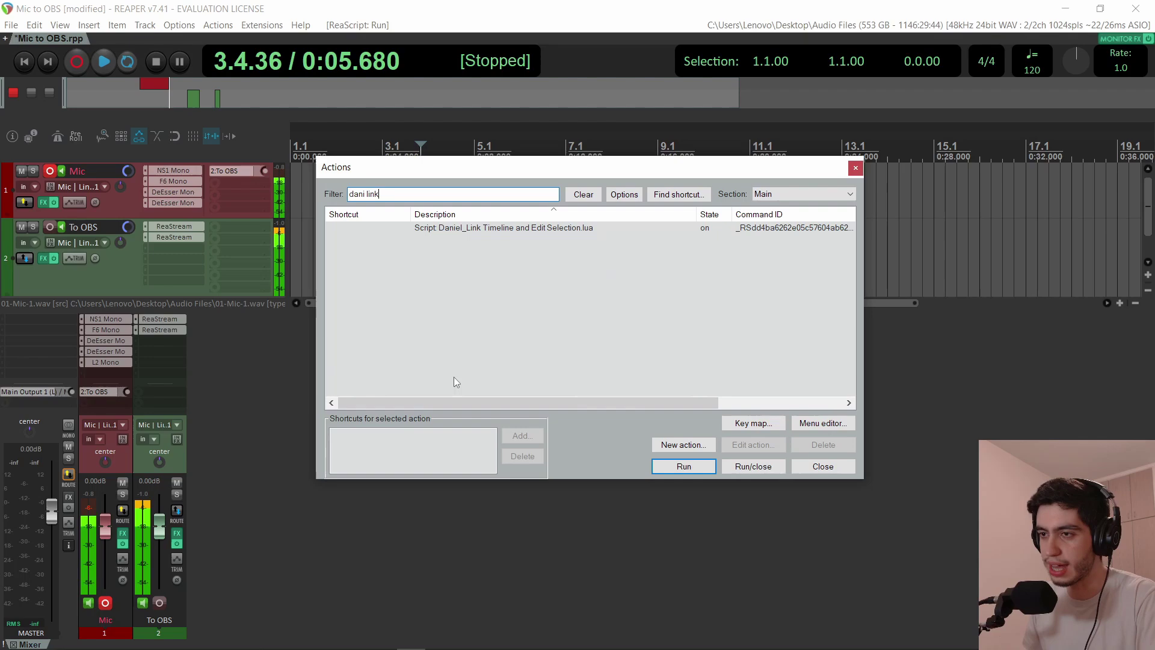
pyautogui.click(511, 232)
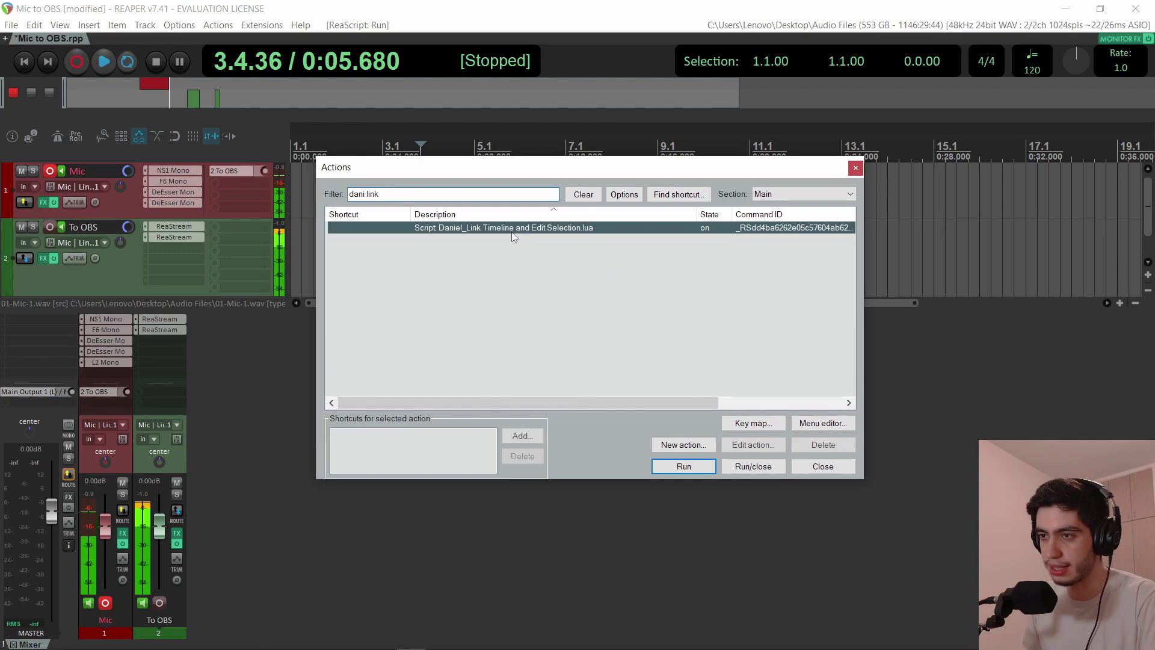
pyautogui.click(698, 473)
pyautogui.click(701, 473)
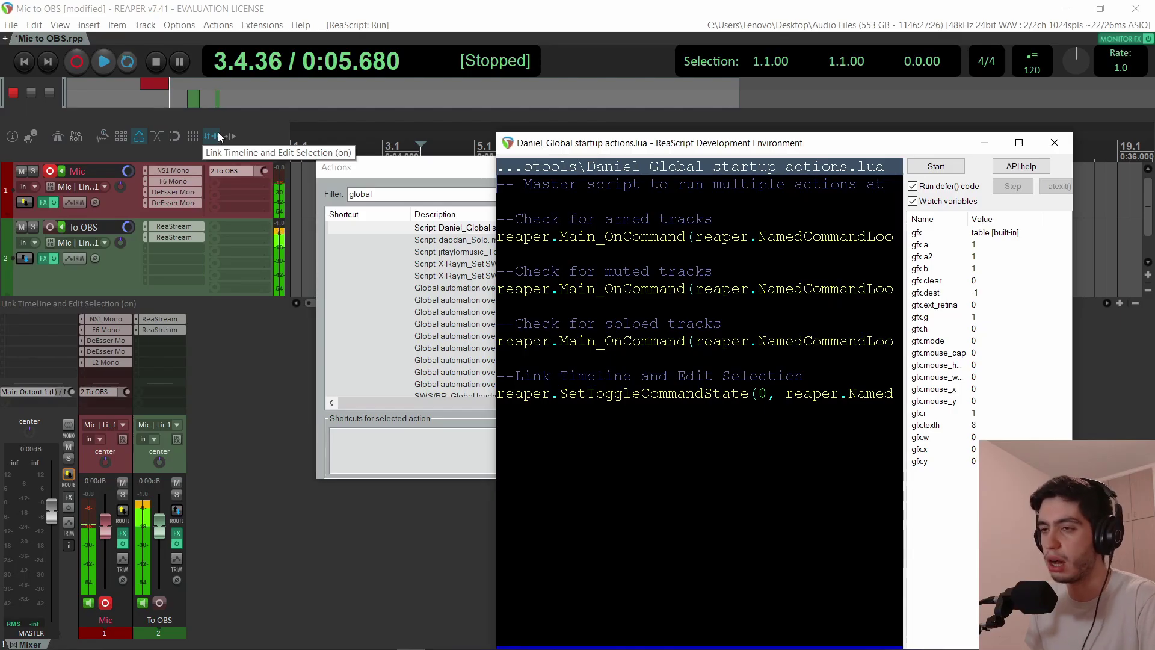
# Enlarge the Global startup actions script and examine the line that sets the Link Timeline and Edit Selection toggle state.
pyautogui.doubleClick(612, 143)
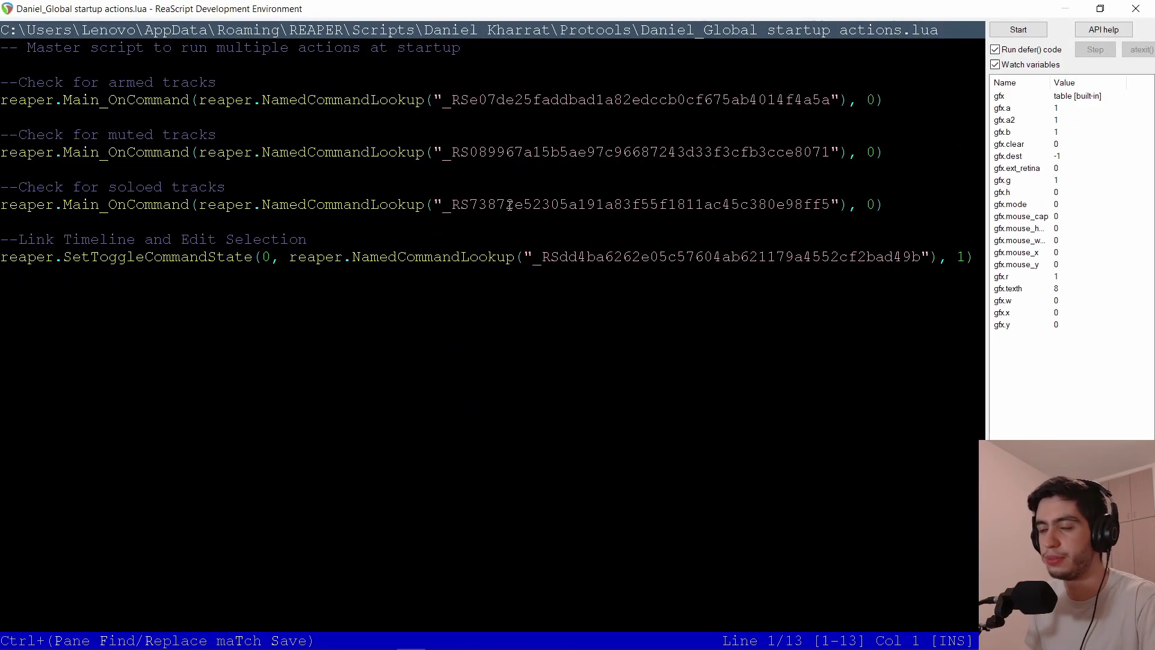
pyautogui.moveTo(561, 257); pyautogui.dragTo(856, 250)
pyautogui.moveTo(91, 259); pyautogui.dragTo(976, 249)
pyautogui.click(966, 243)
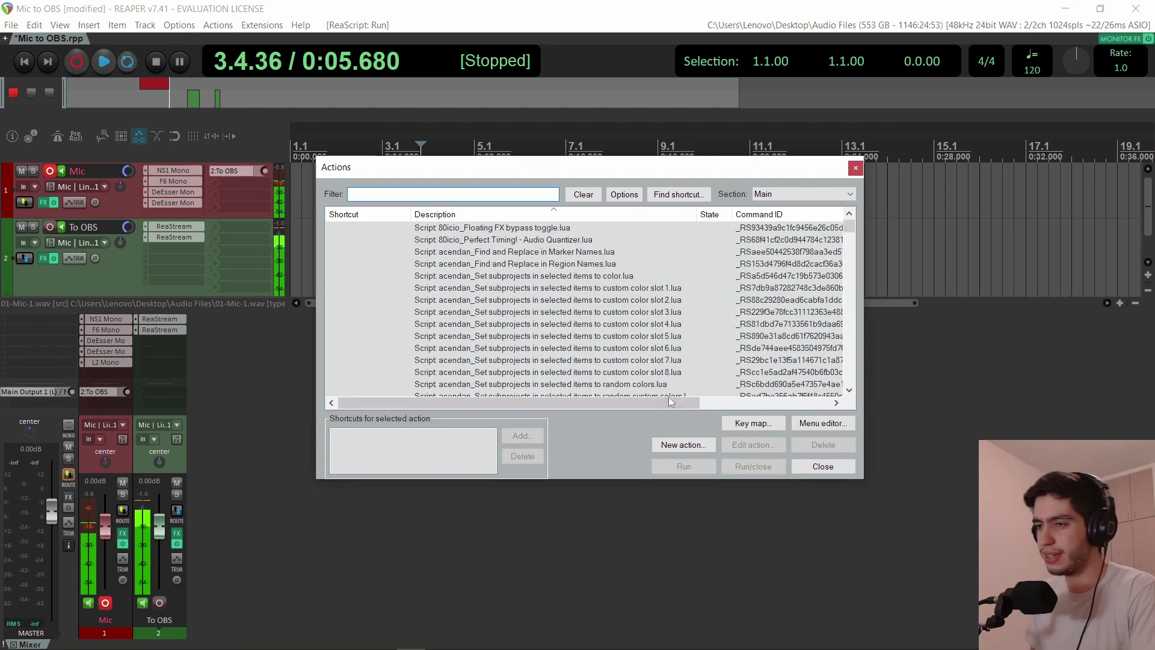
pyautogui.click(638, 324)
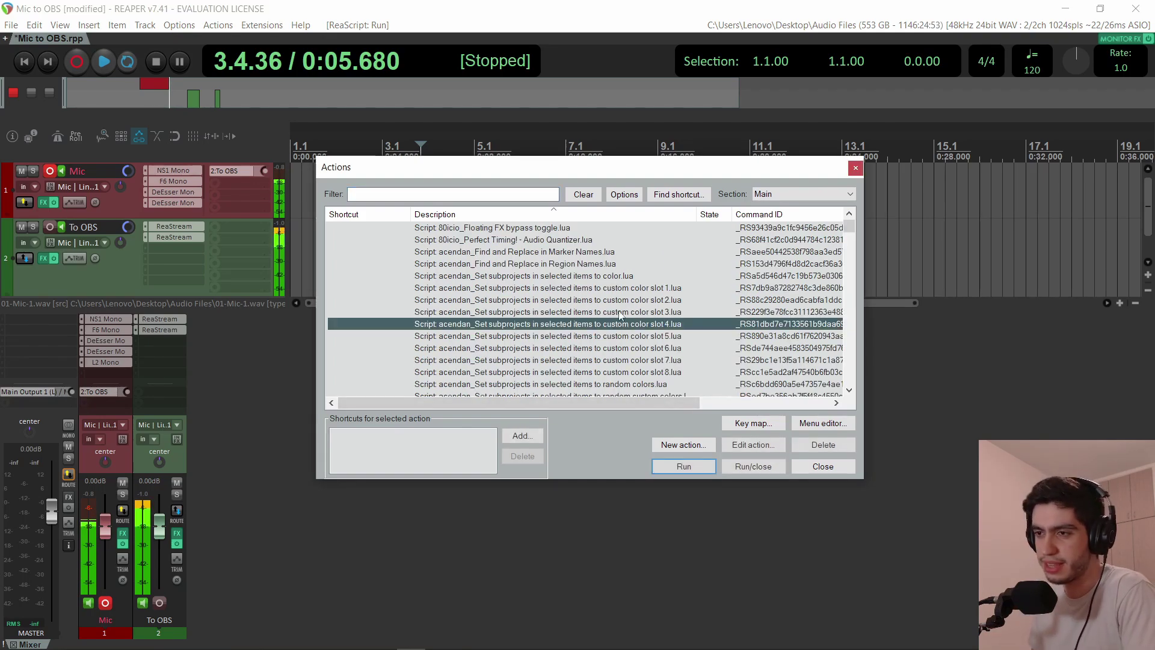
pyautogui.scroll(-10, 637, 348)
pyautogui.scroll(-1, 637, 347)
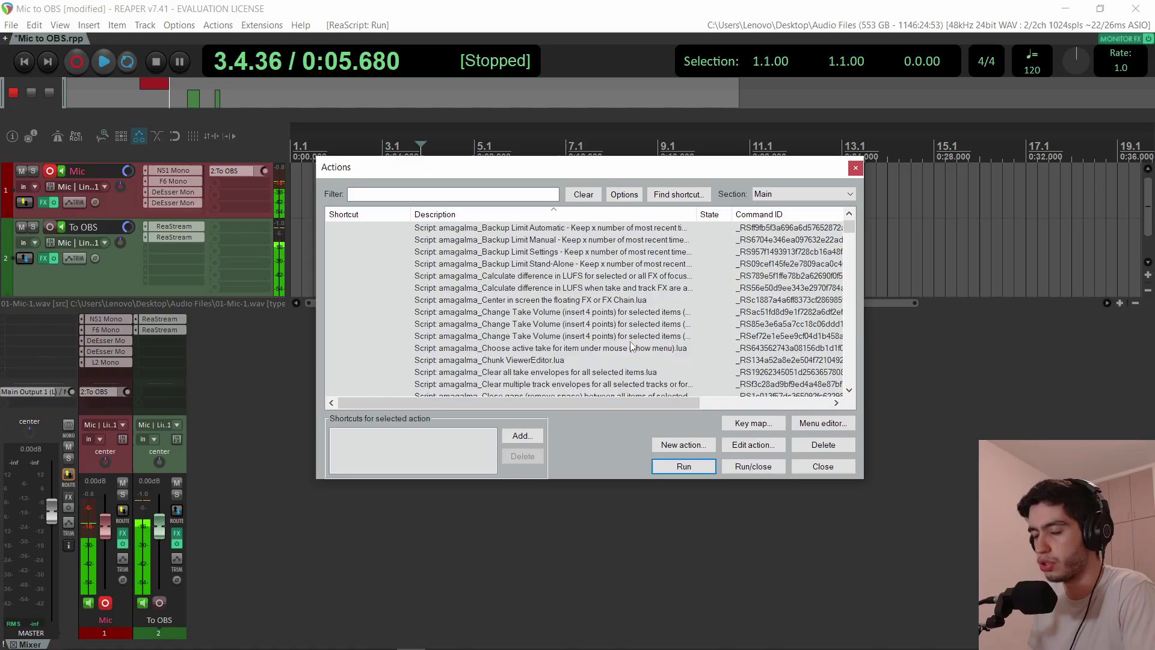
# Close the action list and open ReaPack's repository manager.
pyautogui.click(855, 168)
pyautogui.click(301, 25)
pyautogui.moveTo(262, 25)
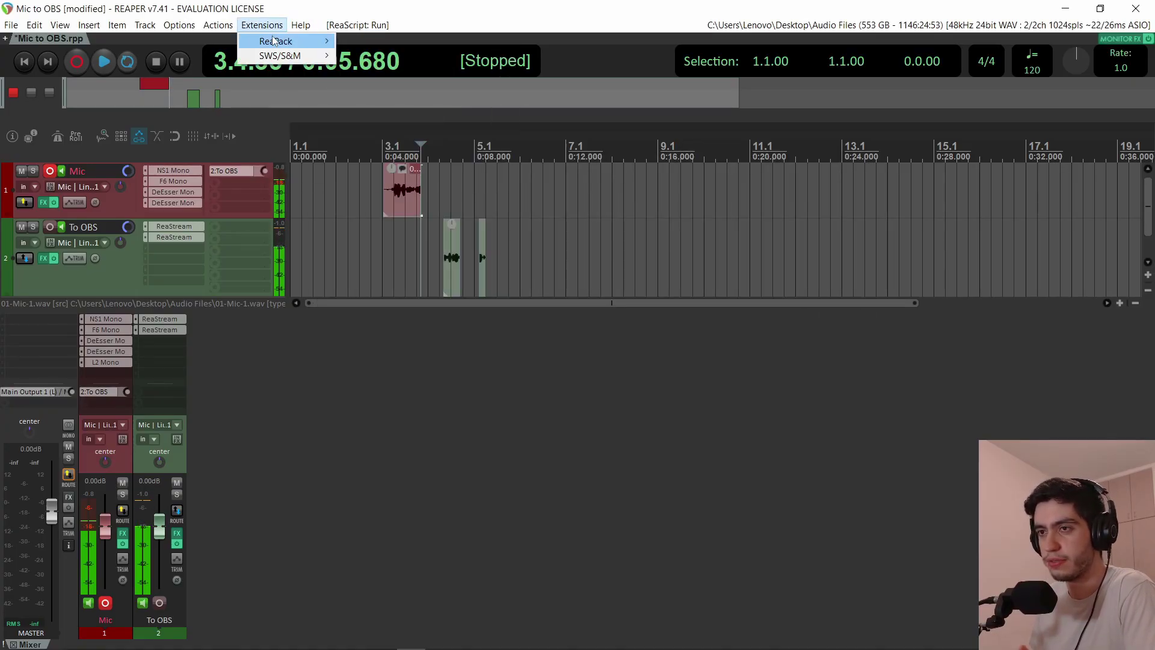
pyautogui.click(409, 84)
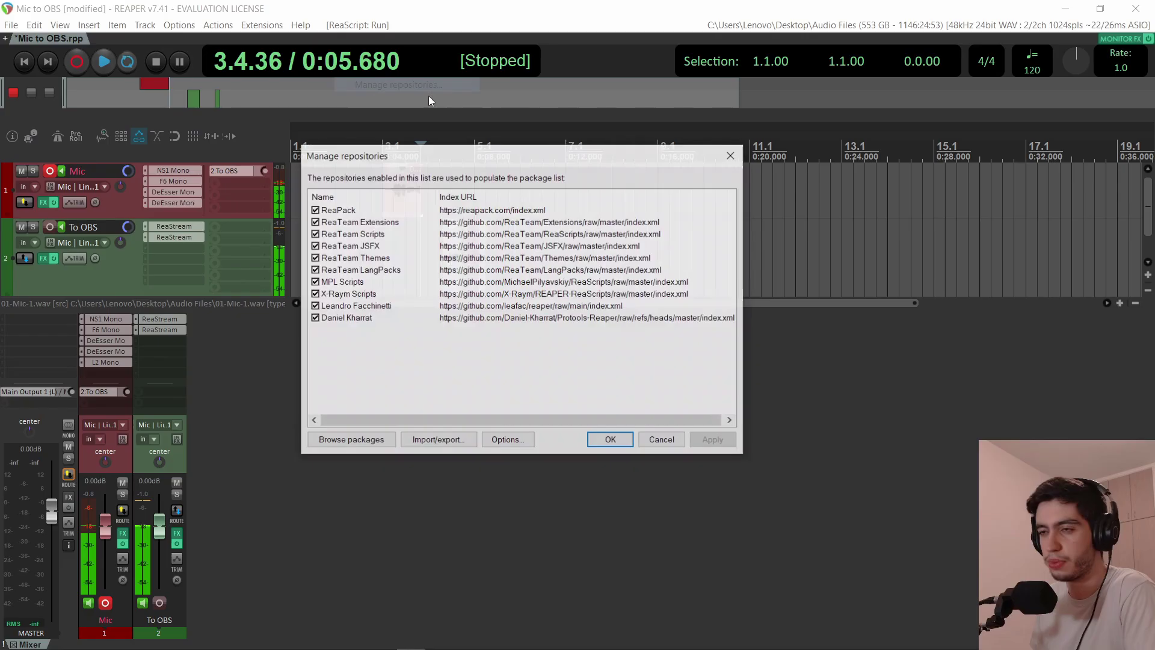
# Open the details of the Protools-Reaper repository, last in the list, and install all of its packages.
pyautogui.click(440, 318)
pyautogui.rightClick(439, 318)
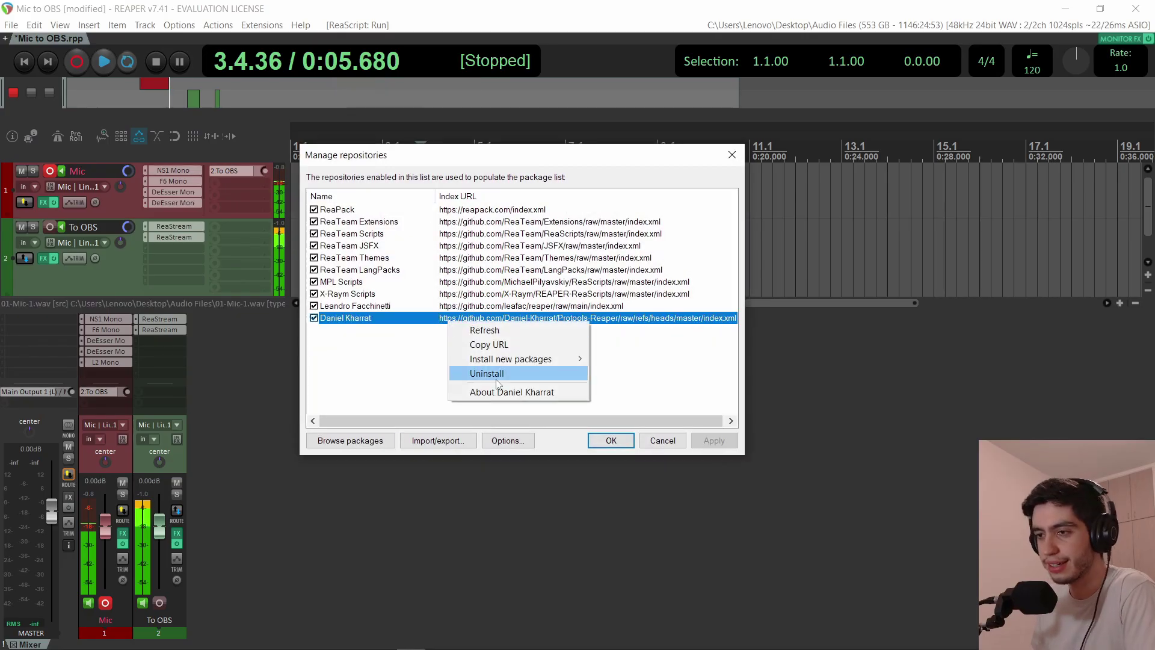
pyautogui.click(514, 391)
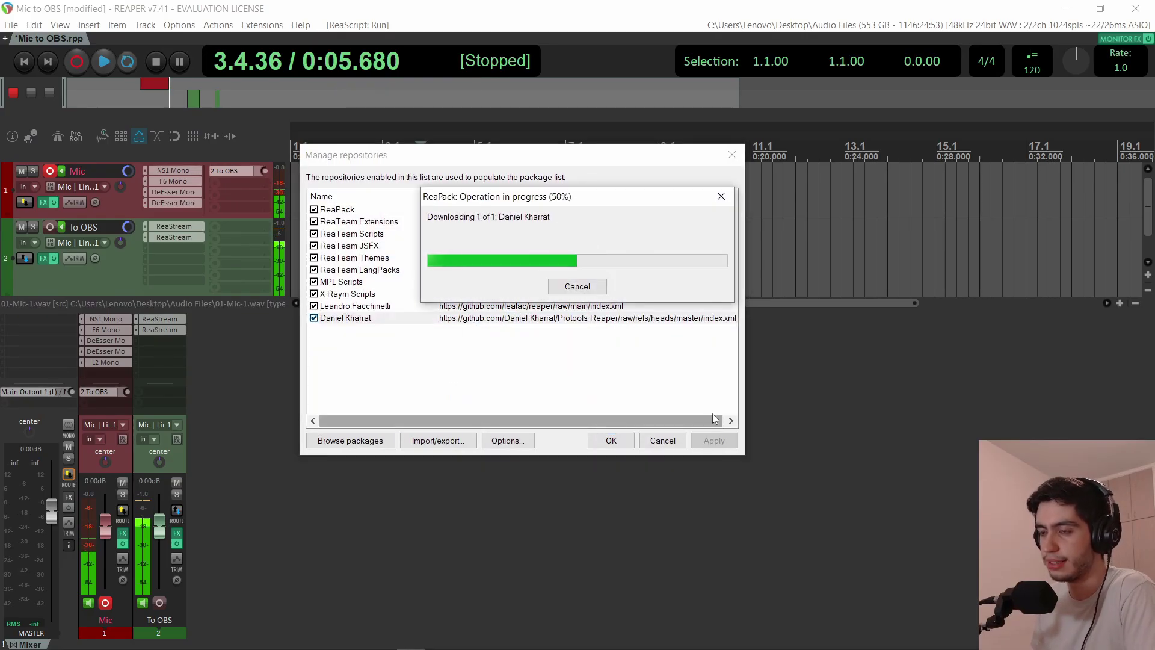
pyautogui.click(726, 436)
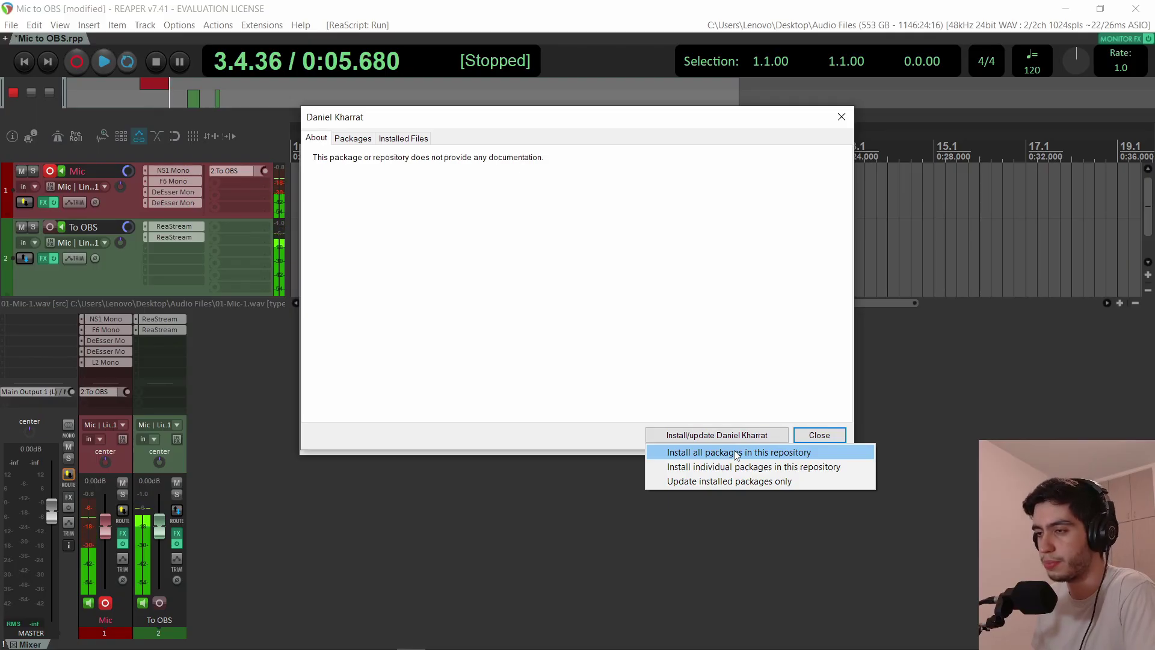
pyautogui.click(737, 453)
# Check the Keyboard Shortcuts key map entry in the transaction report and close all ReaPack windows.
pyautogui.moveTo(504, 292); pyautogui.dragTo(575, 302)
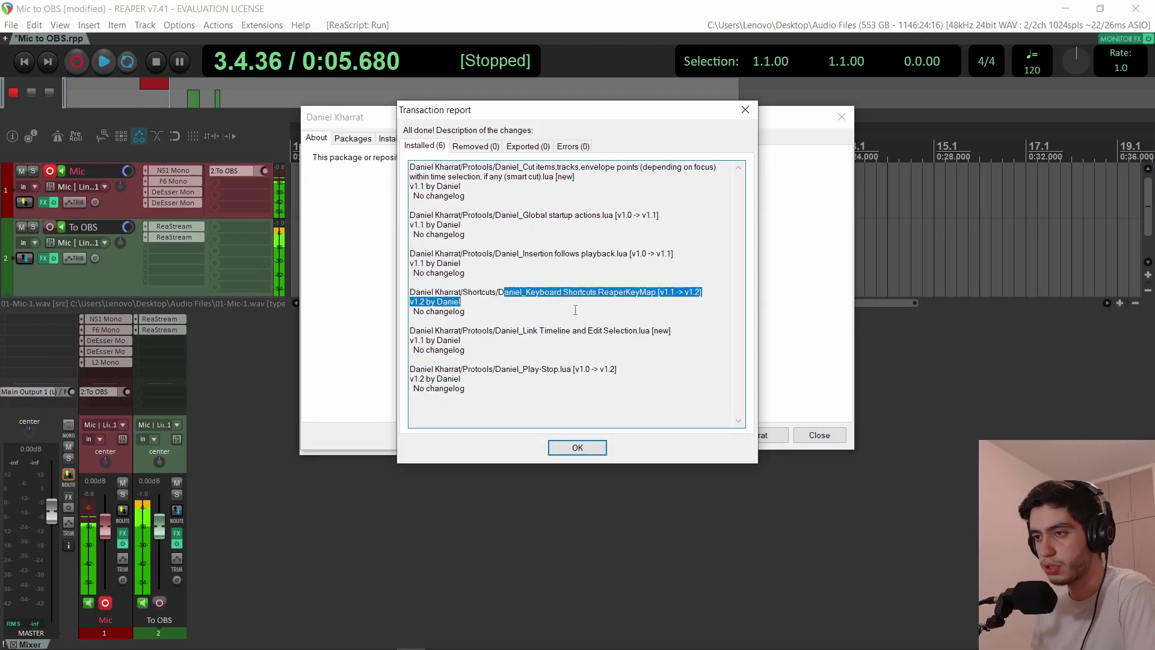
pyautogui.click(531, 383)
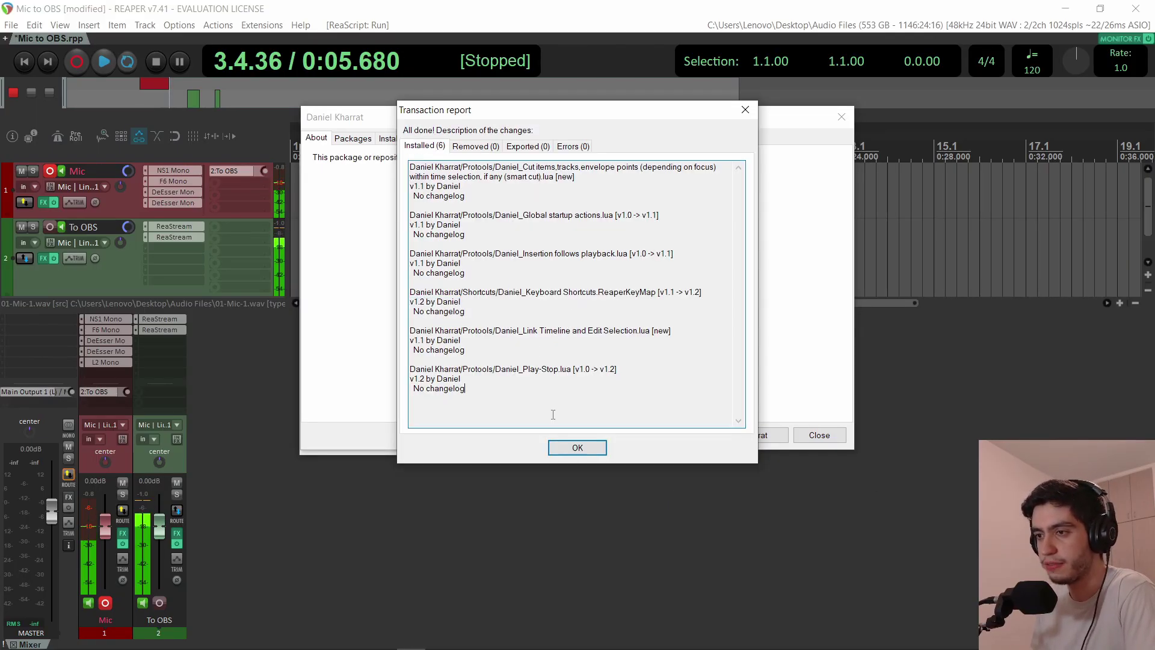
pyautogui.click(577, 448)
pyautogui.click(842, 117)
pyautogui.click(739, 153)
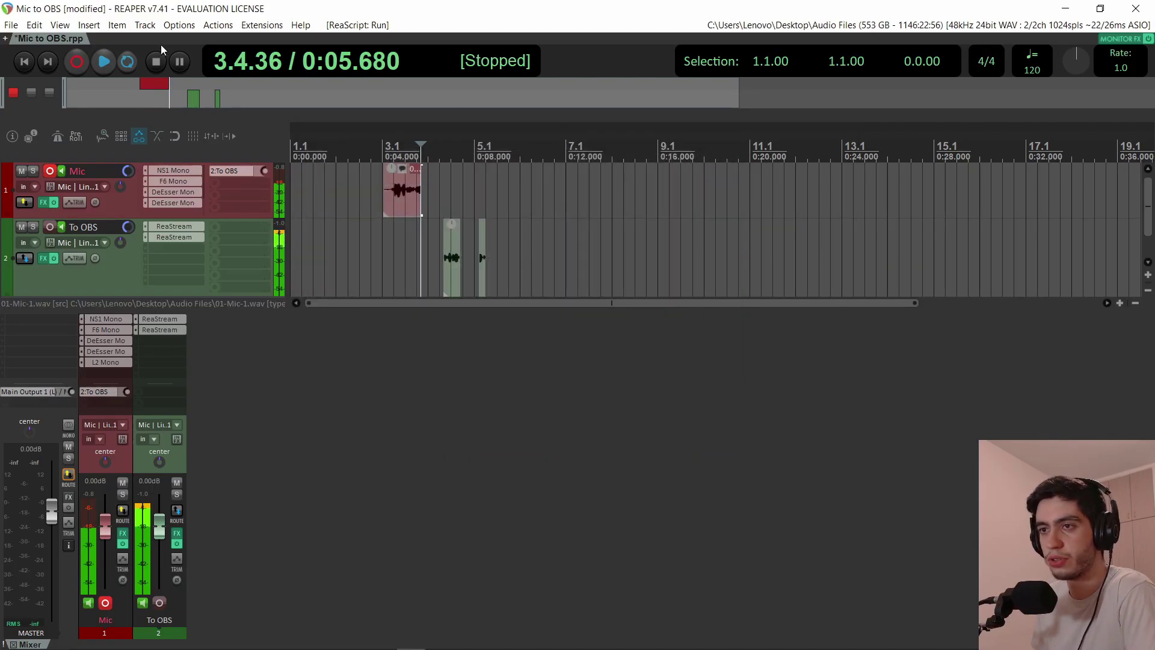
# Show the REAPER resource path in the file explorer and locate the Keyboard Shortcuts.ReaperKeyMap file in its Data folder.
pyautogui.click(179, 25)
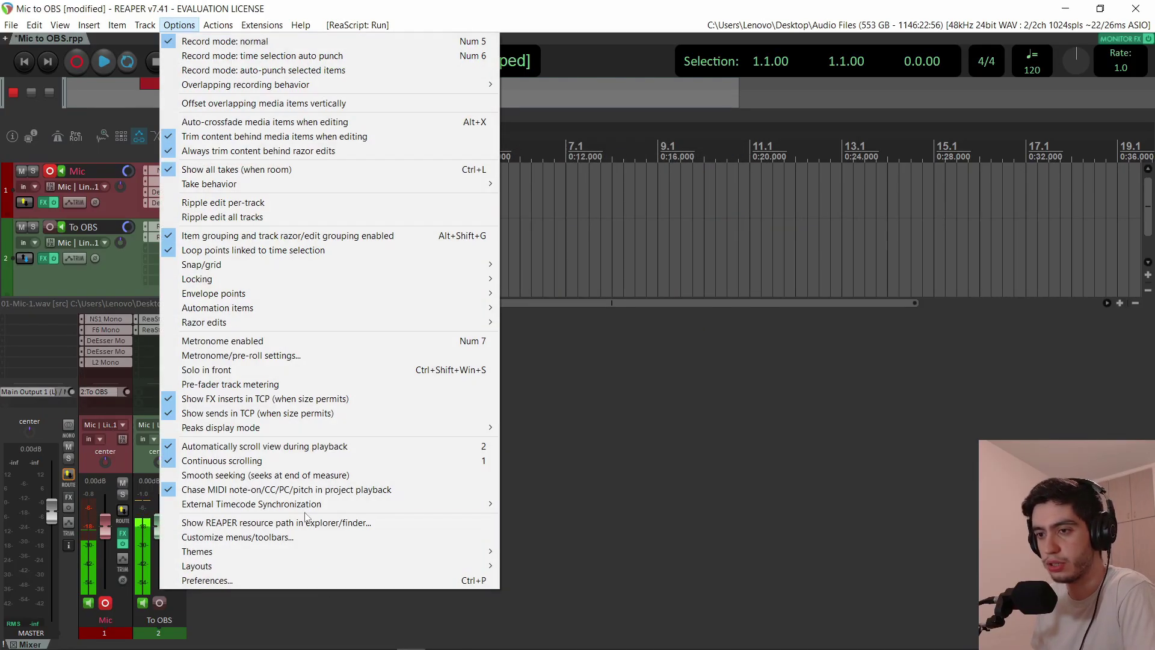
pyautogui.click(291, 523)
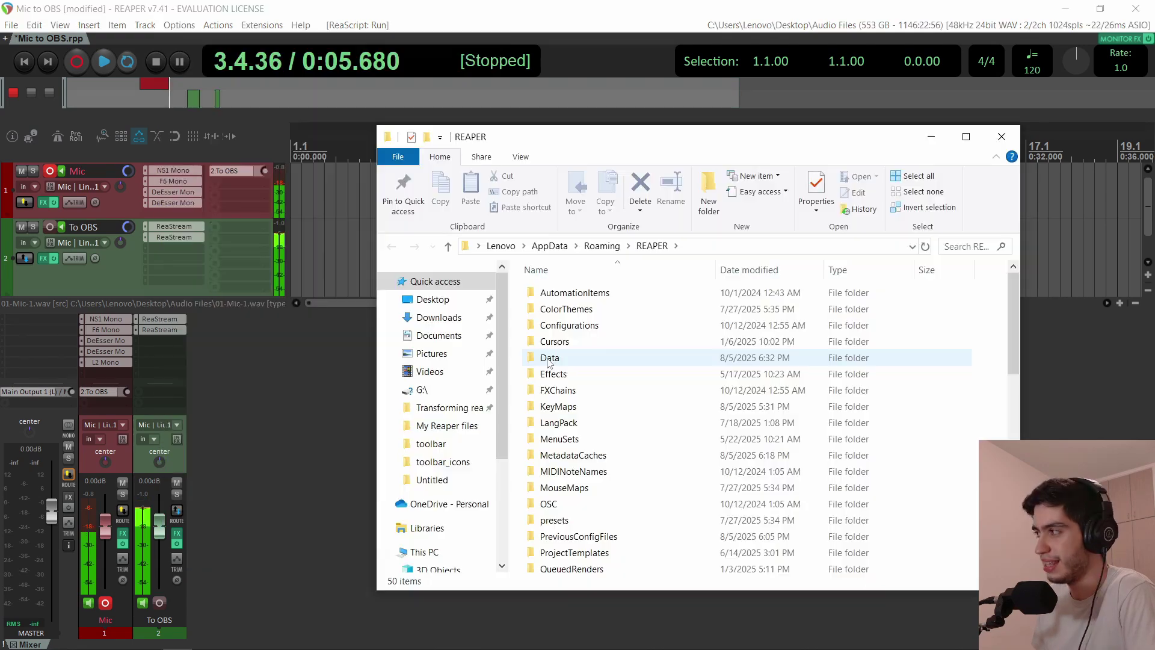
pyautogui.doubleClick(553, 357)
pyautogui.scroll(-4, 640, 461)
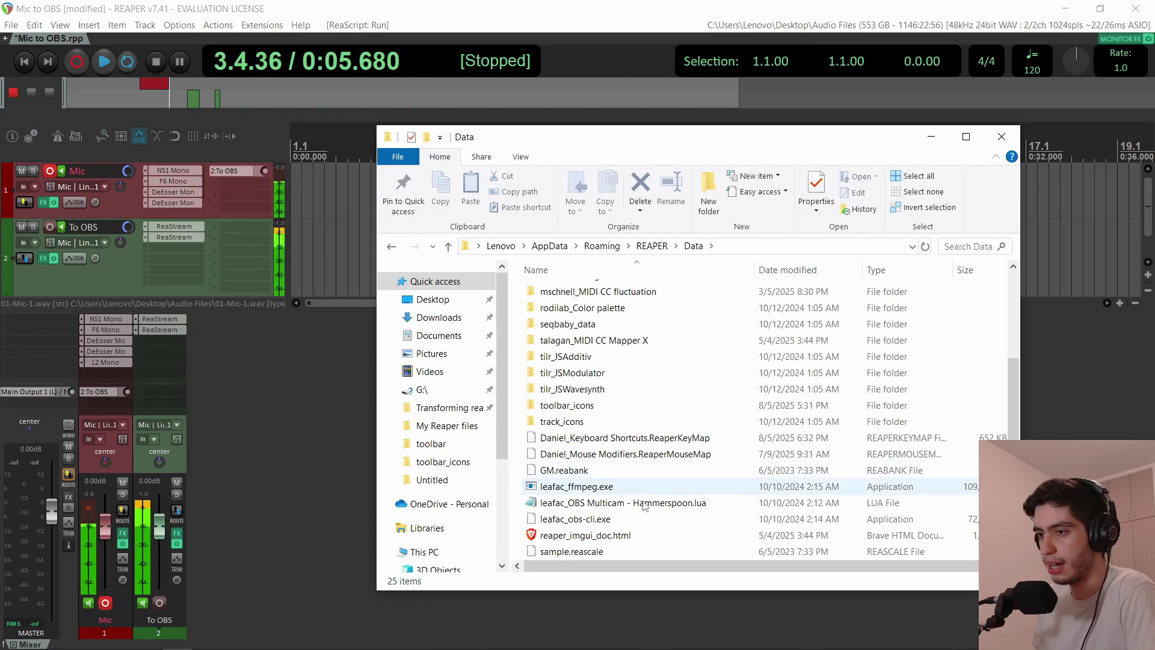
pyautogui.click(626, 441)
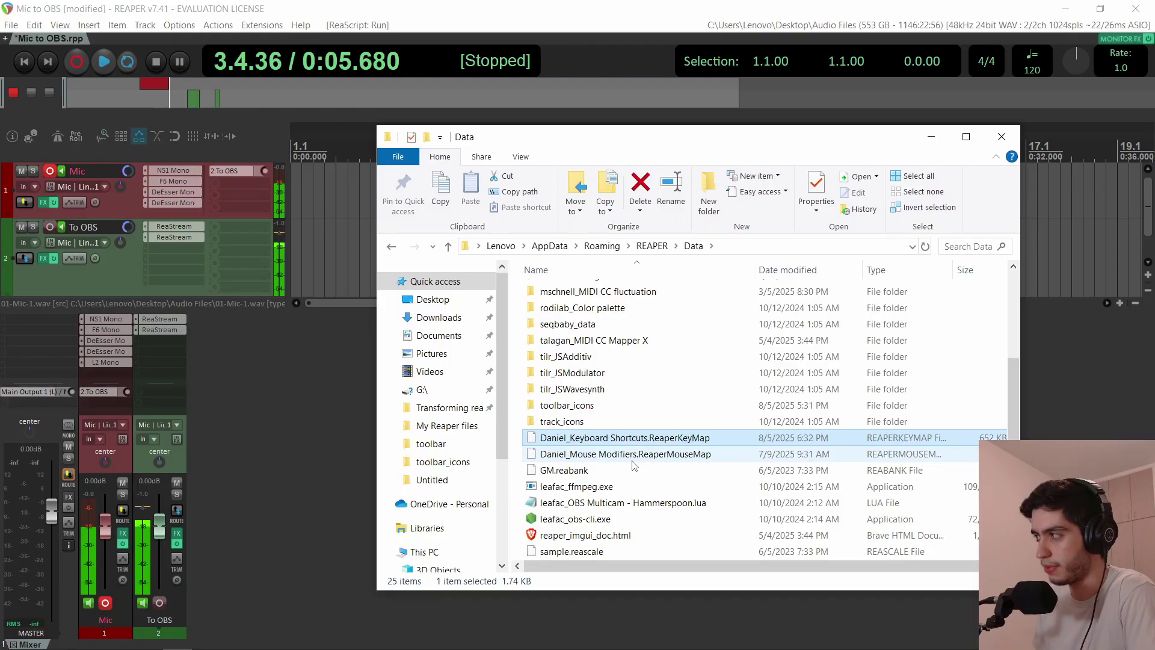
# Start a key map import mapped to the Main section from the action list, choosing the Keyboard Shortcuts.ReaperKeyMap file in the Data folder.
pyautogui.hotkey('alt', 'Tab')
pyautogui.hotkey('shift', '/')
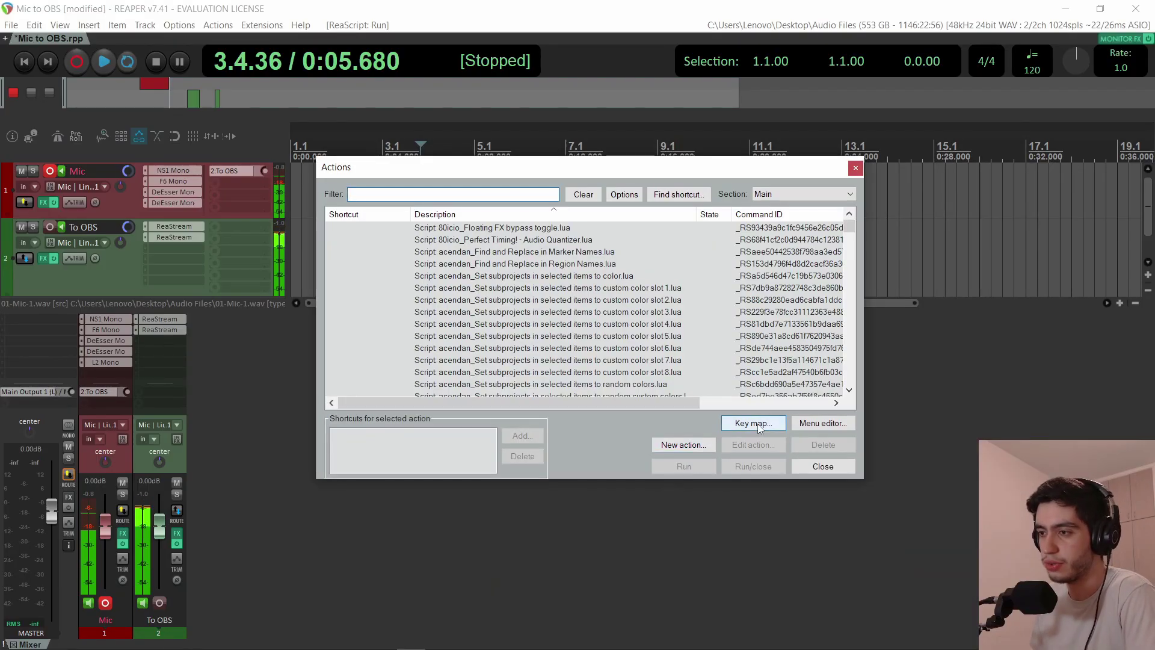
pyautogui.click(756, 424)
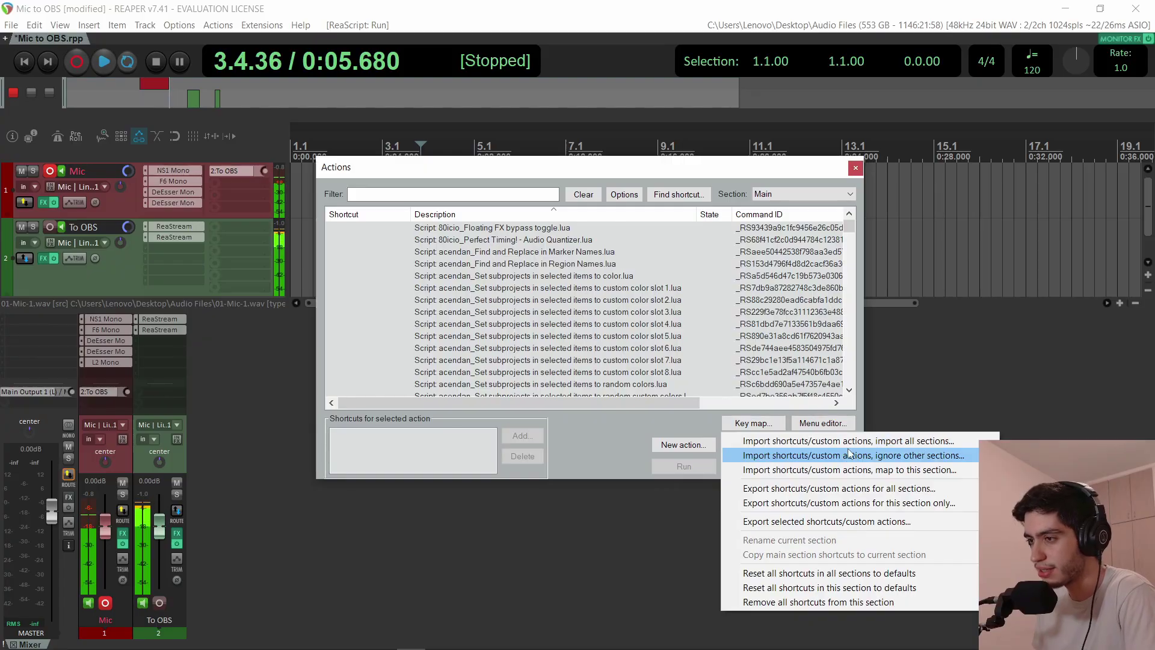
pyautogui.click(866, 474)
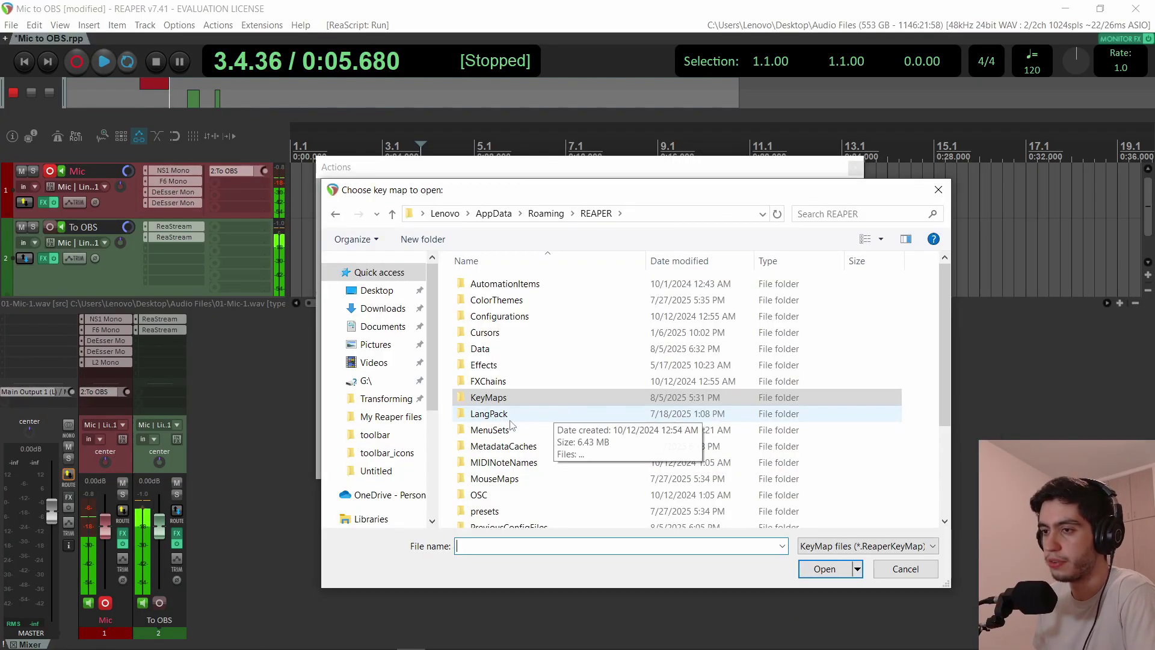
pyautogui.doubleClick(513, 349)
pyautogui.scroll(-5, 514, 361)
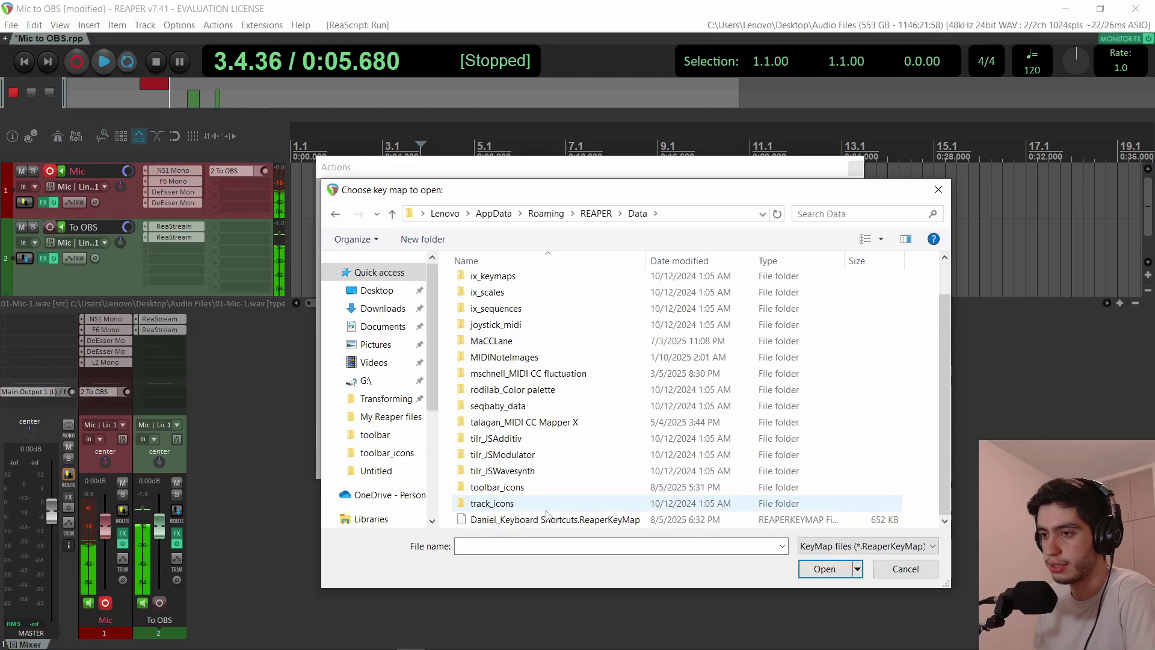
pyautogui.click(547, 521)
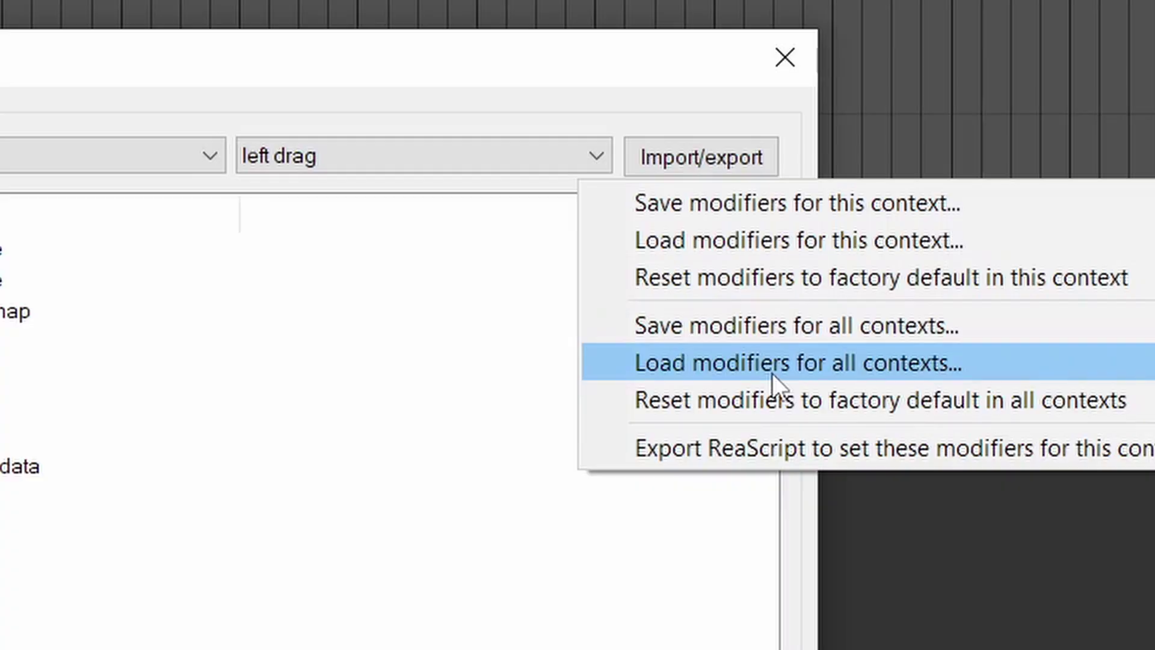
# Start loading mouse modifiers for all contexts, and browse the Configurations folder of the Protools-Reaper repository on GitHub.
pyautogui.click(952, 319)
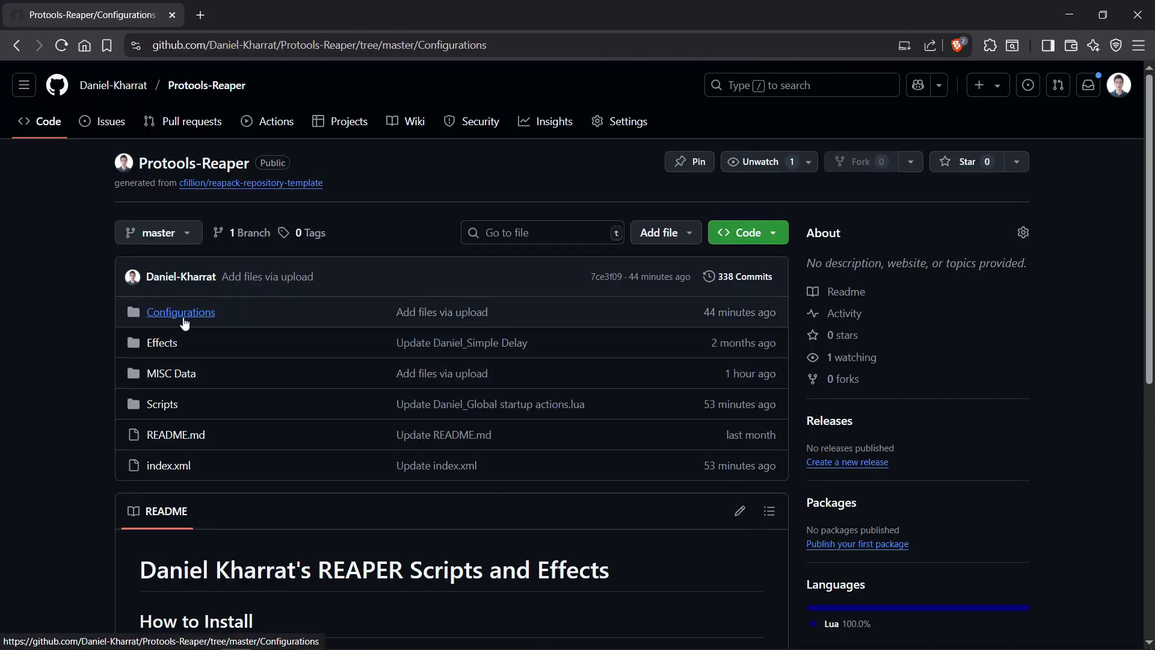
pyautogui.click(429, 464)
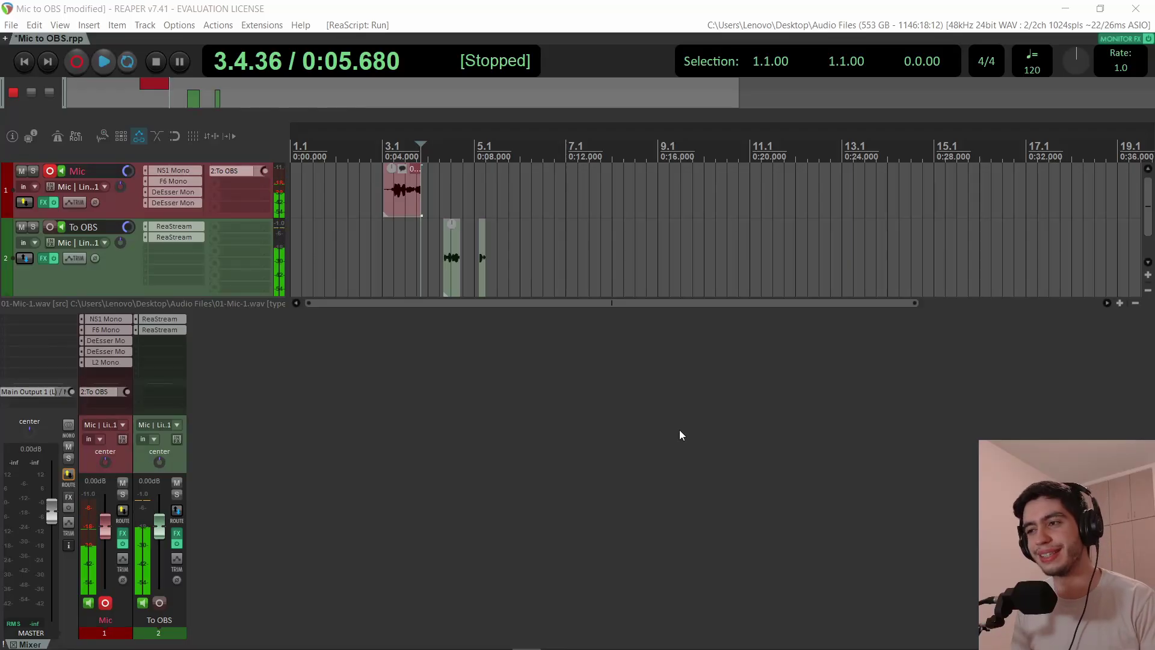
pyautogui.click(256, 25)
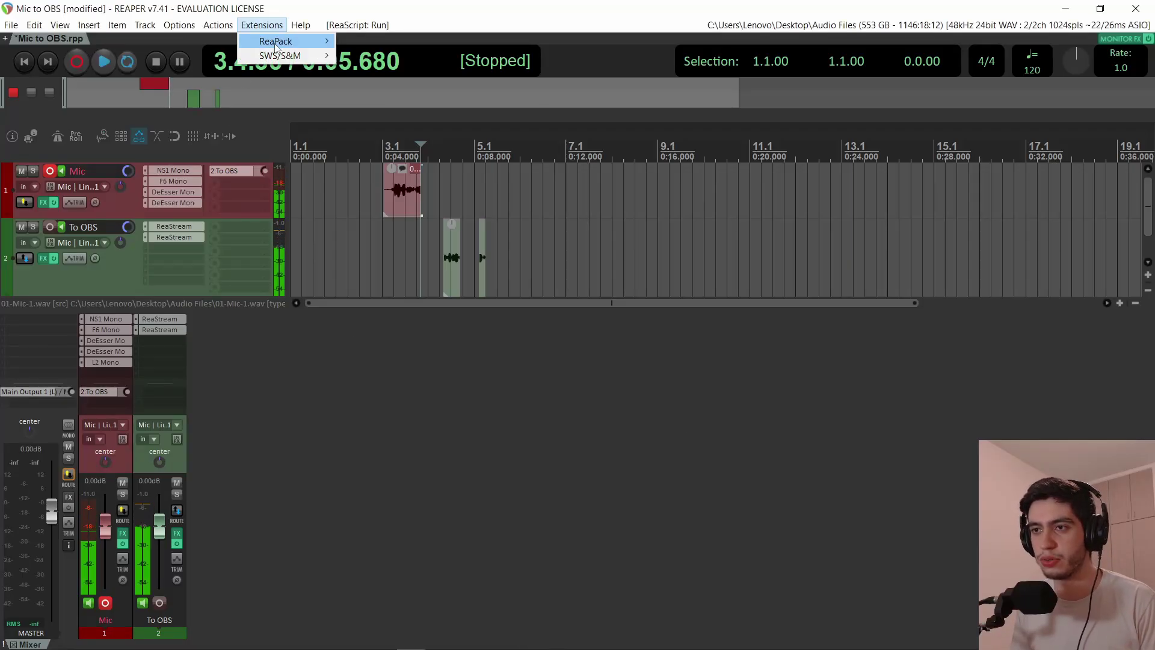
pyautogui.moveTo(276, 41)
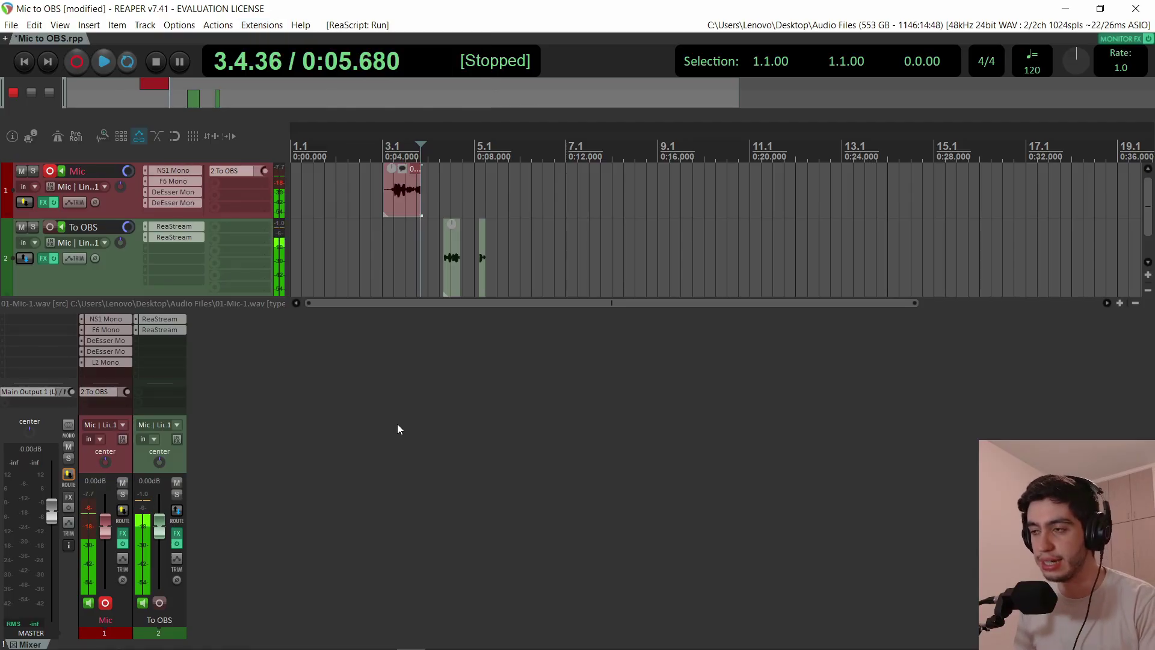
# Switch through the window layouts with the Video Window and the tracks and clips lists, and return to the Default mixer layout.
pyautogui.hotkey('ctrl', 'shift', 'v')
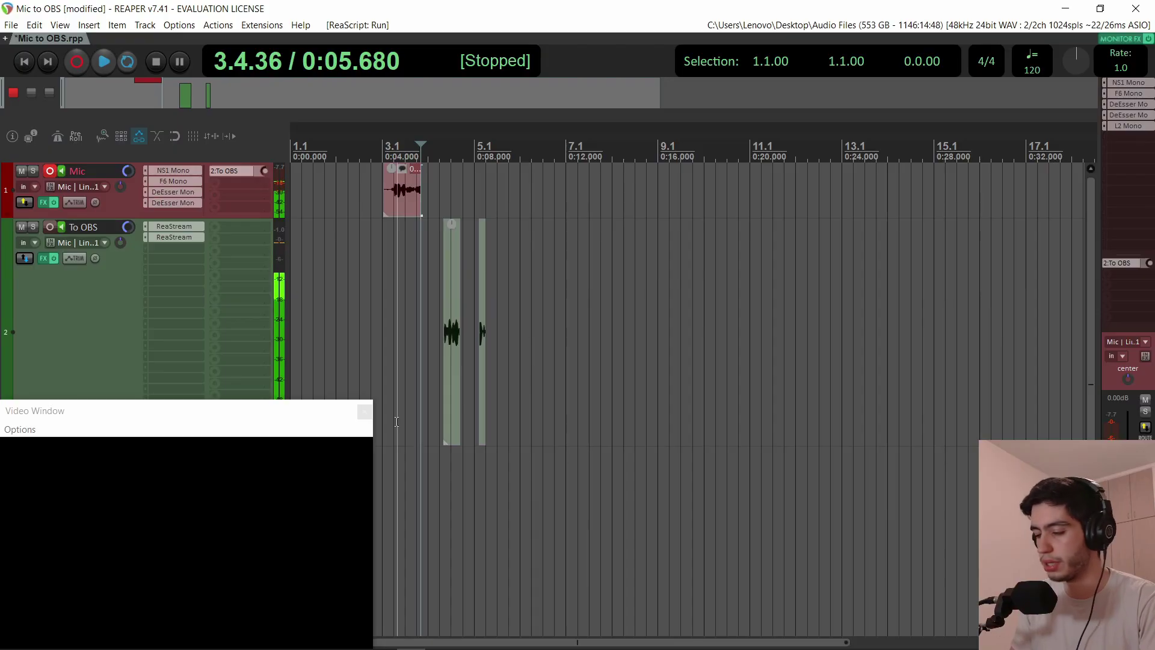
pyautogui.press('F7')
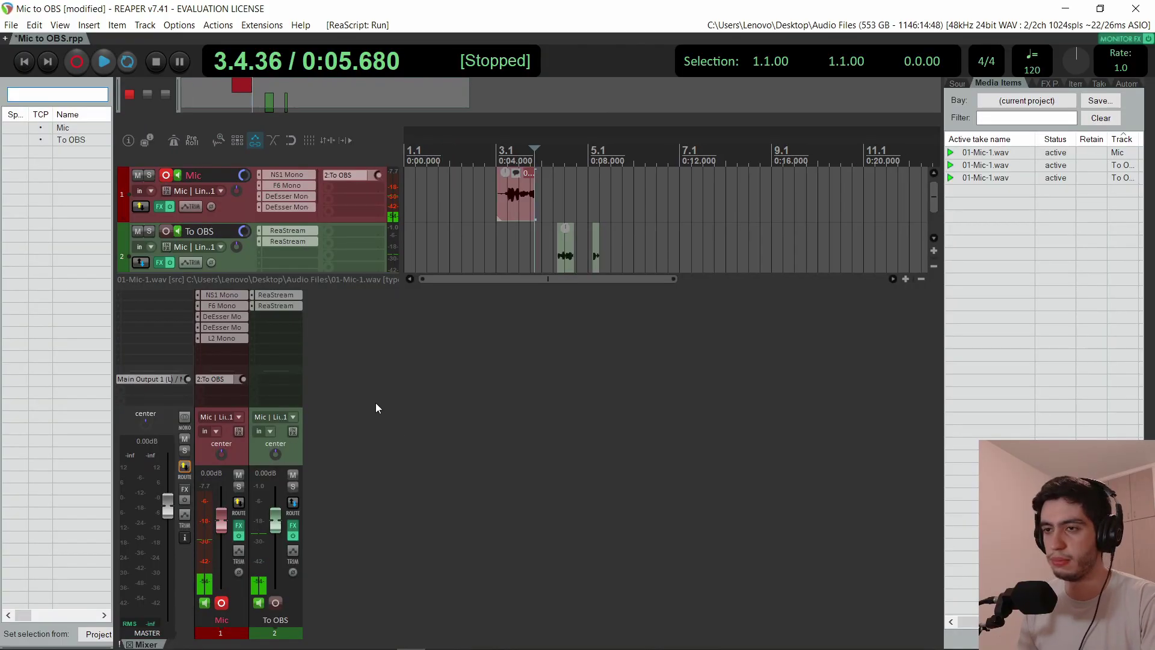
pyautogui.press('F8')
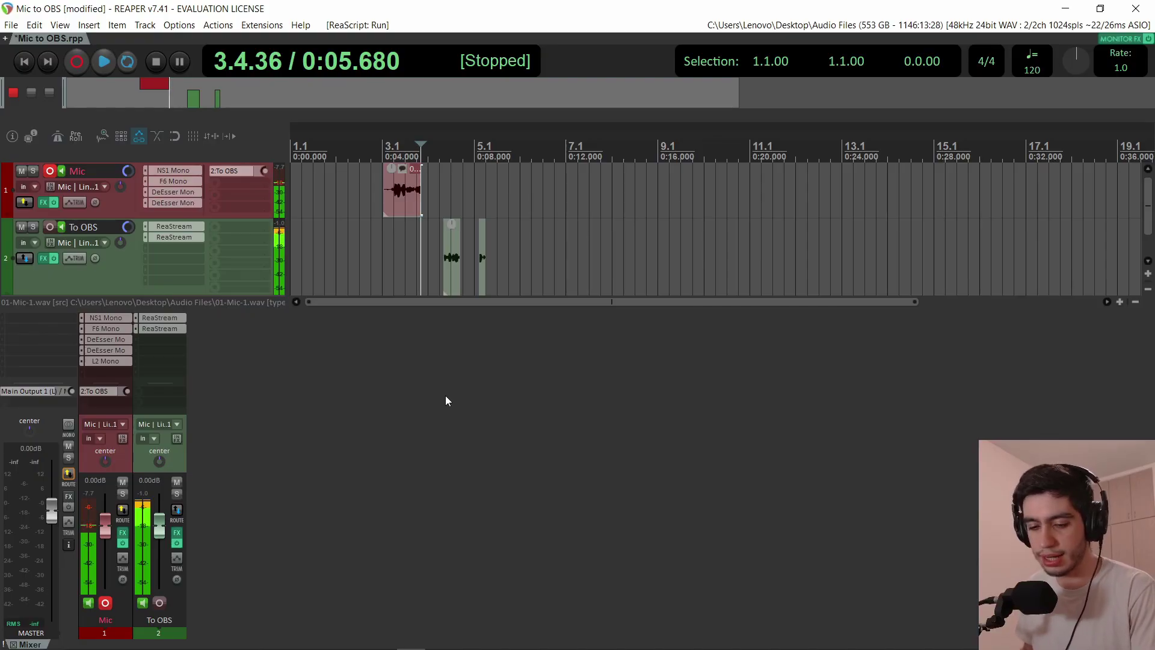
# Open the Screensets/Layouts window, shift the divider between the arrange view and mixer, and restore the Default mixer screenset.
pyautogui.hotkey('ctrl', 'e')
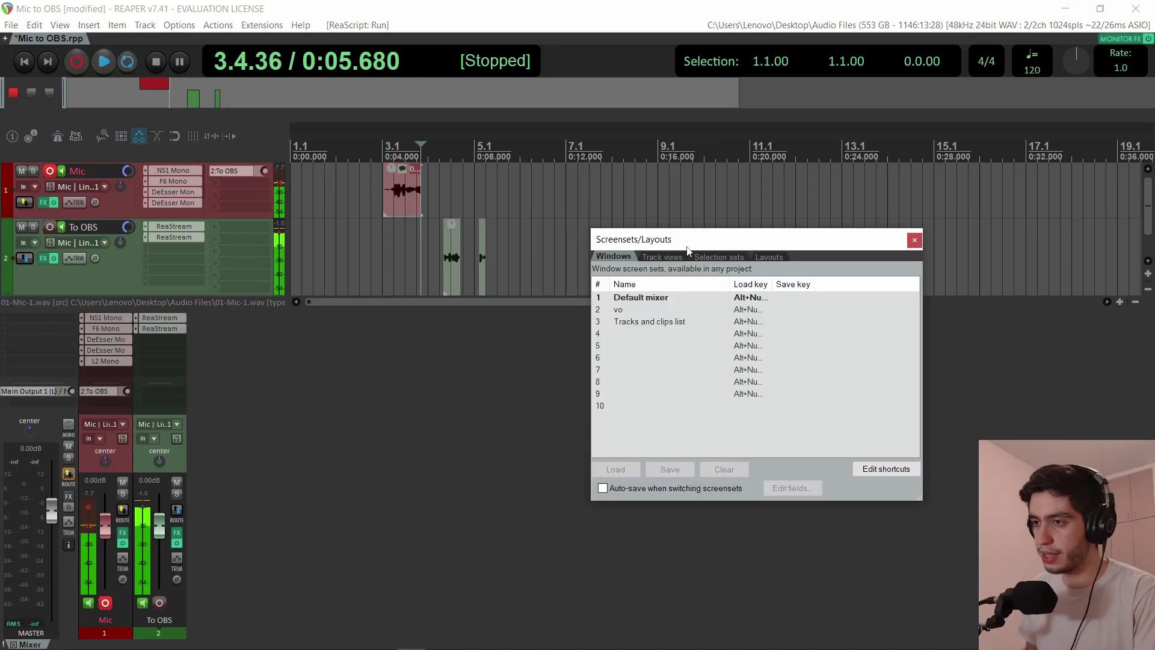
pyautogui.moveTo(684, 244); pyautogui.dragTo(645, 215)
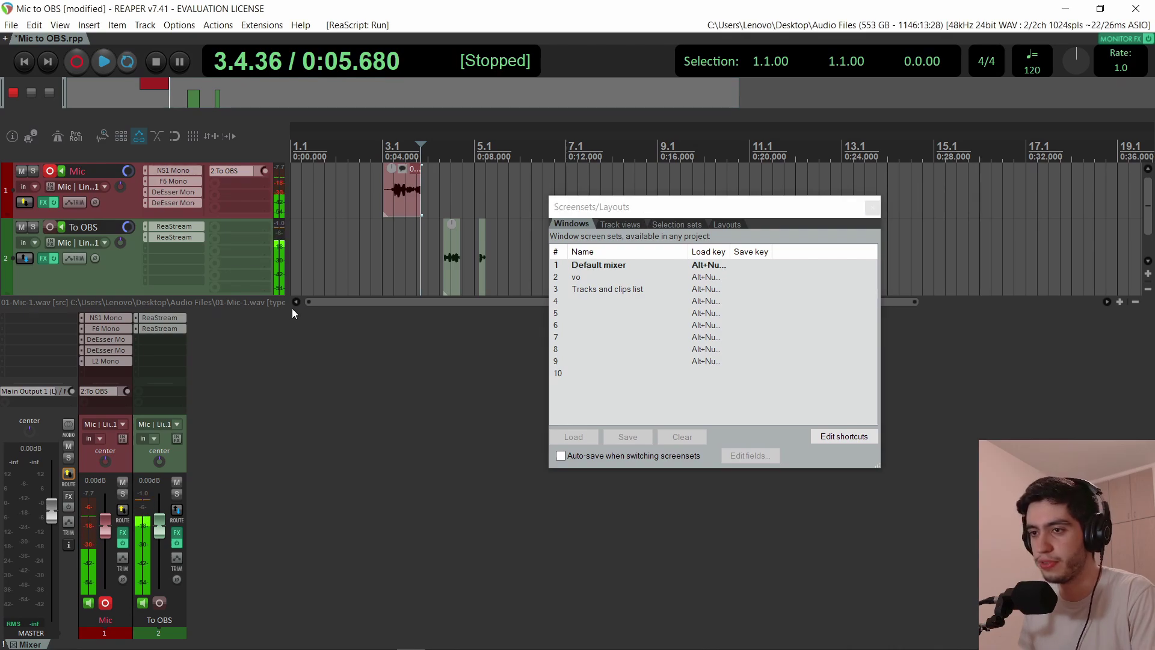
pyautogui.moveTo(293, 308); pyautogui.dragTo(343, 330)
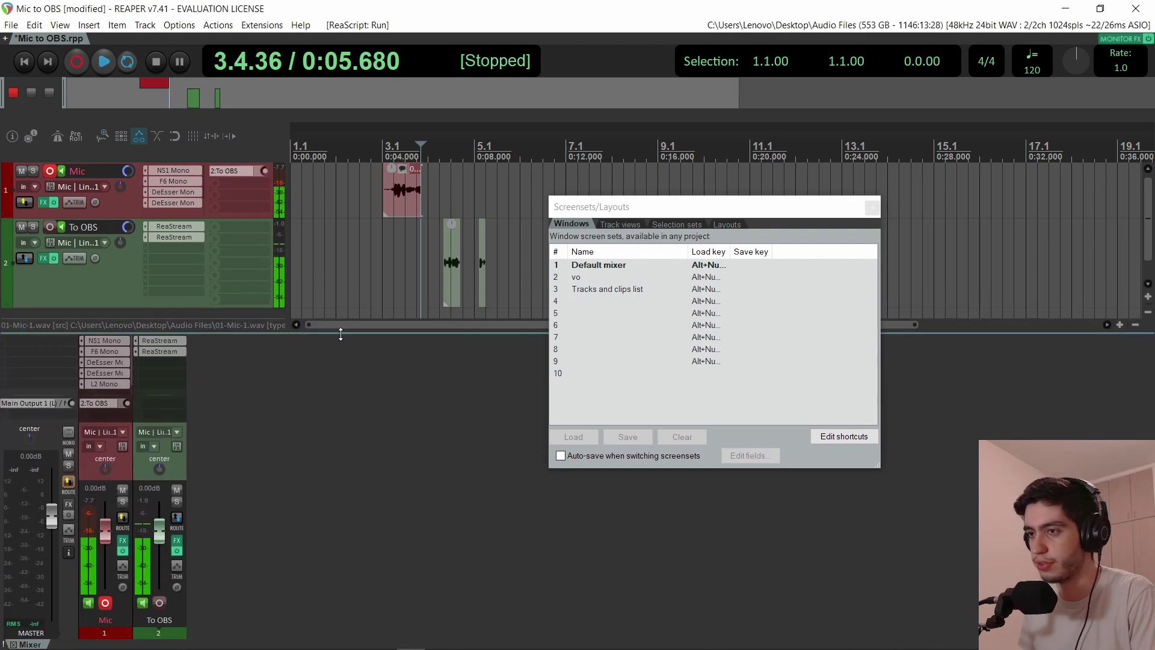
pyautogui.click(598, 268)
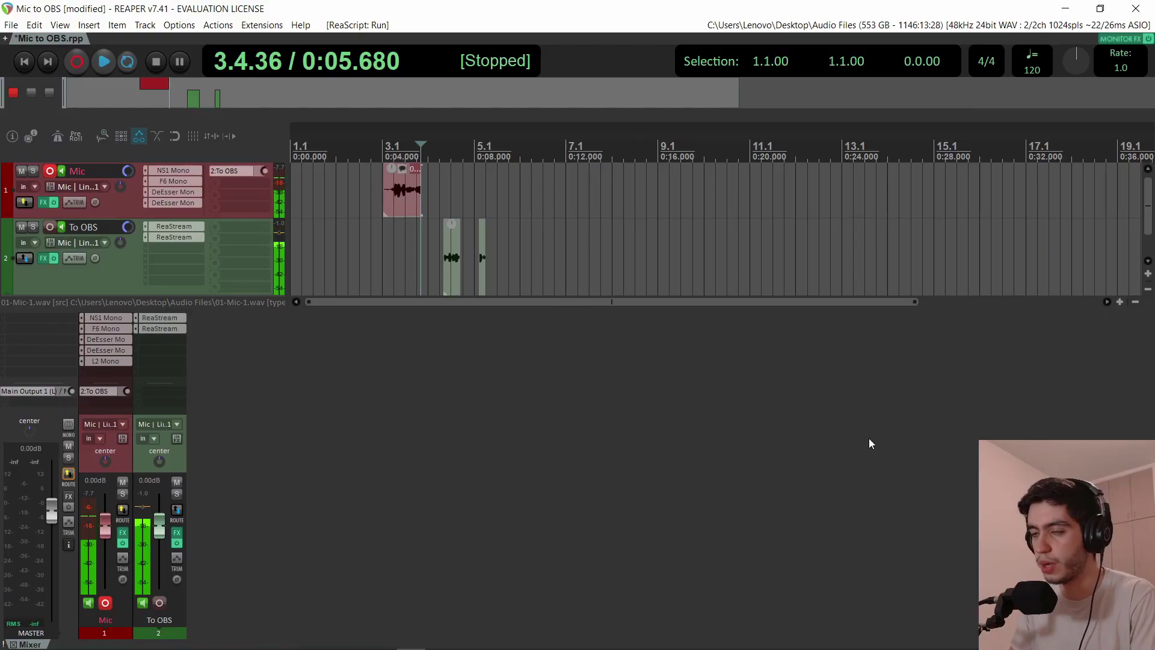
pyautogui.press('F8')
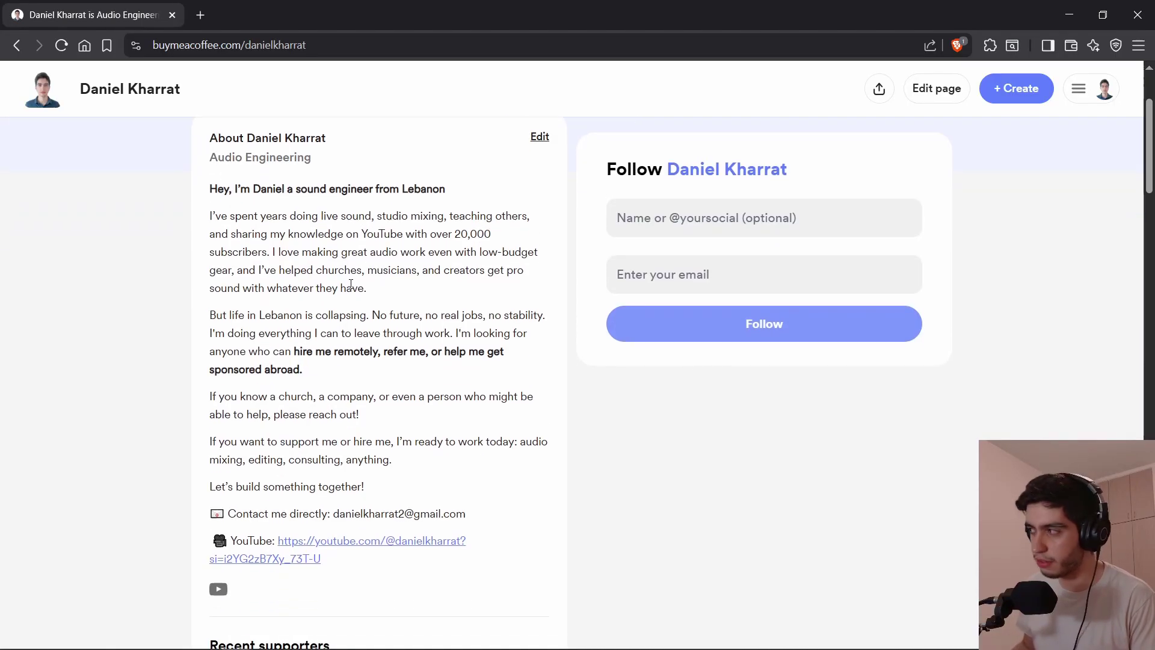
# Read the creator's Buy Me a Coffee page in the browser and open the full description of the linked YouTube channel.
pyautogui.scroll(2, 351, 284)
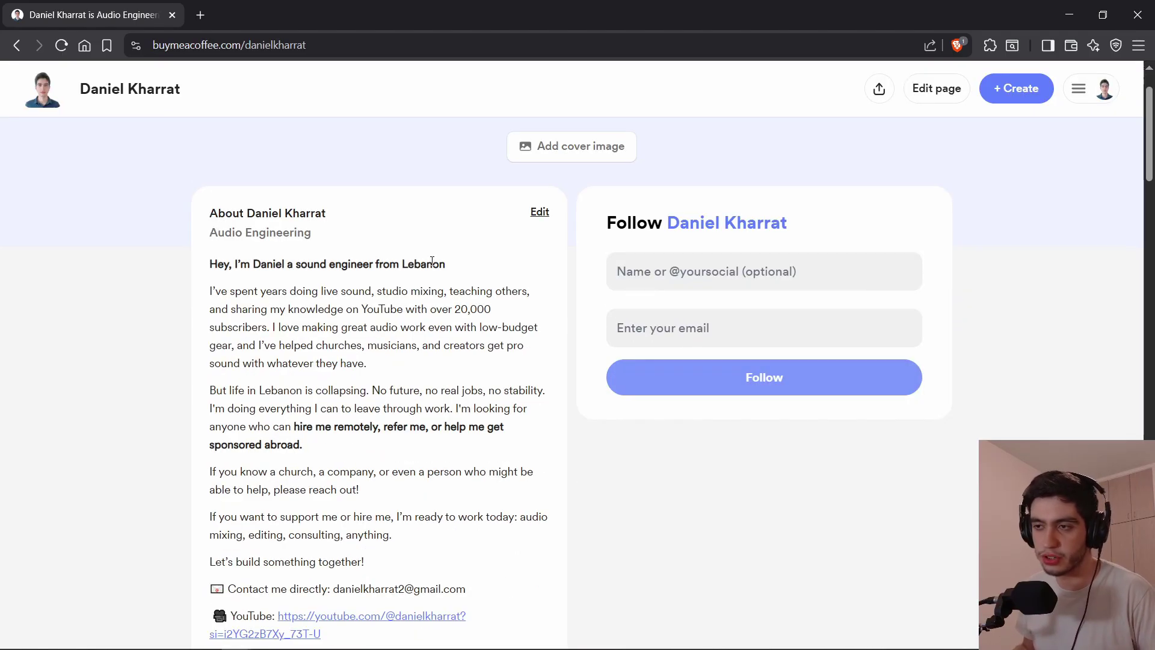
pyautogui.scroll(1, 467, 206)
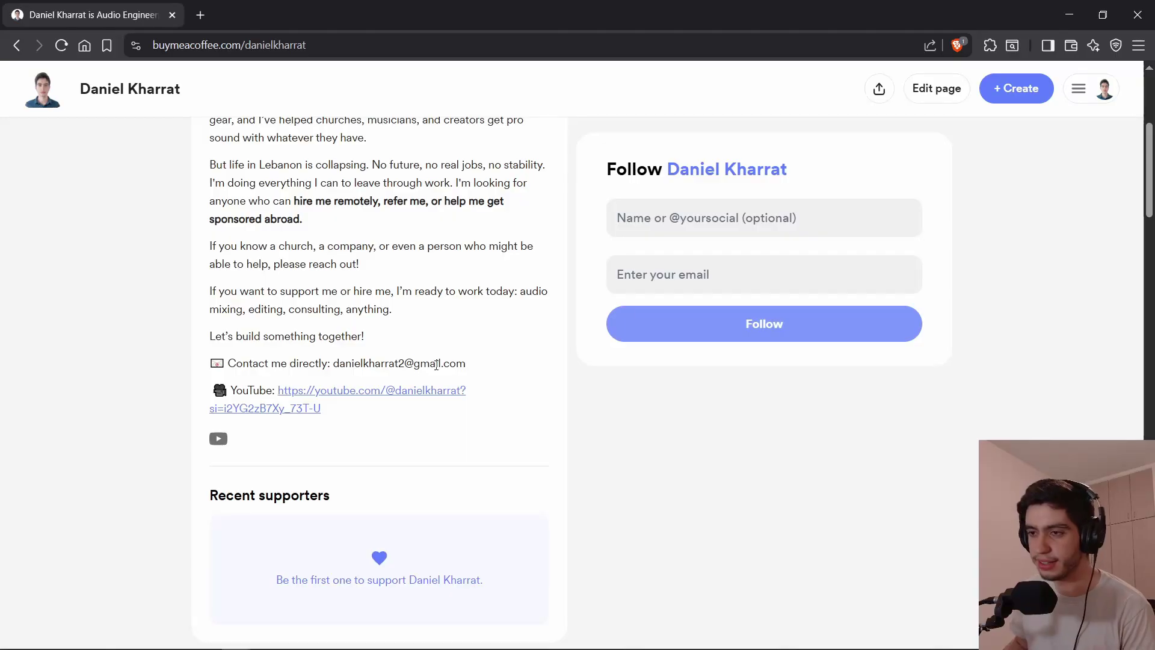
pyautogui.click(301, 391)
pyautogui.click(398, 314)
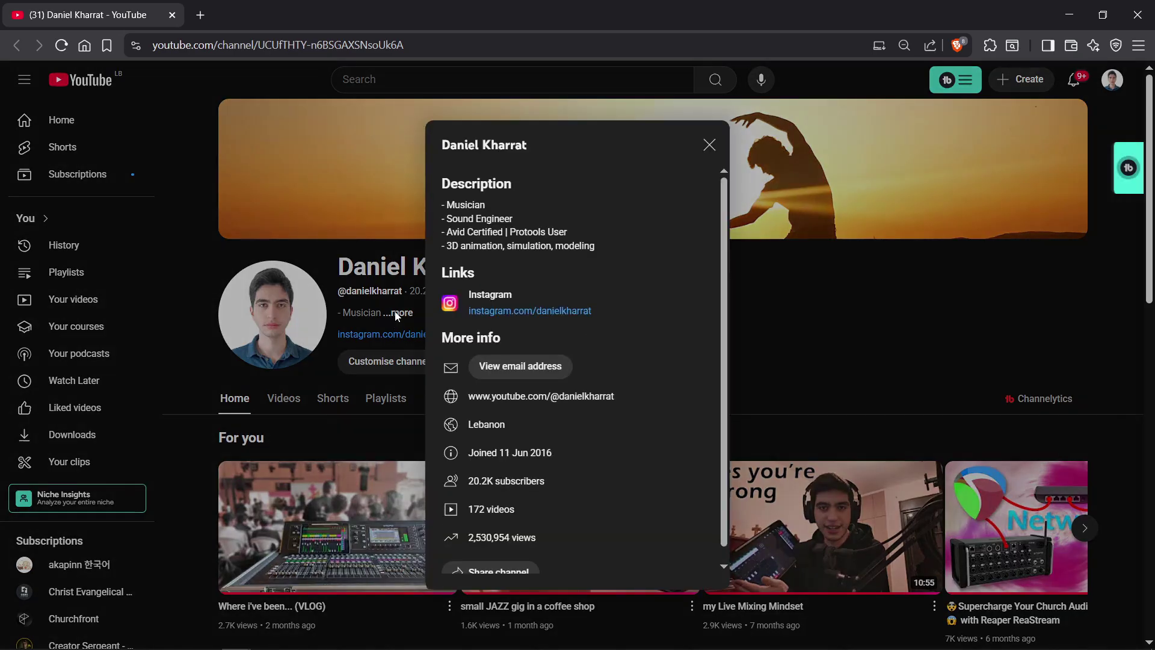